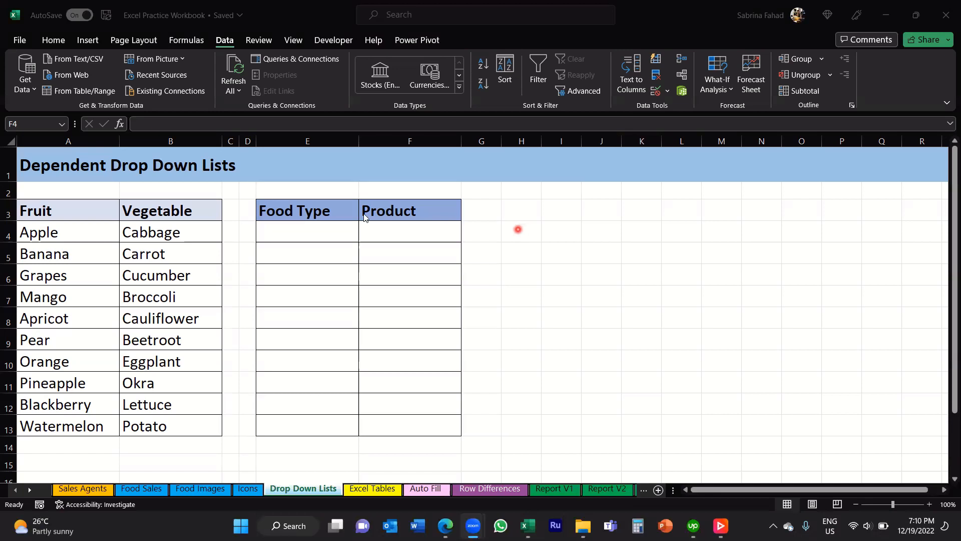
- Examine the Fruit and Vegetable lists and the empty Food Type and Product columns beside them
left_click(107, 187)
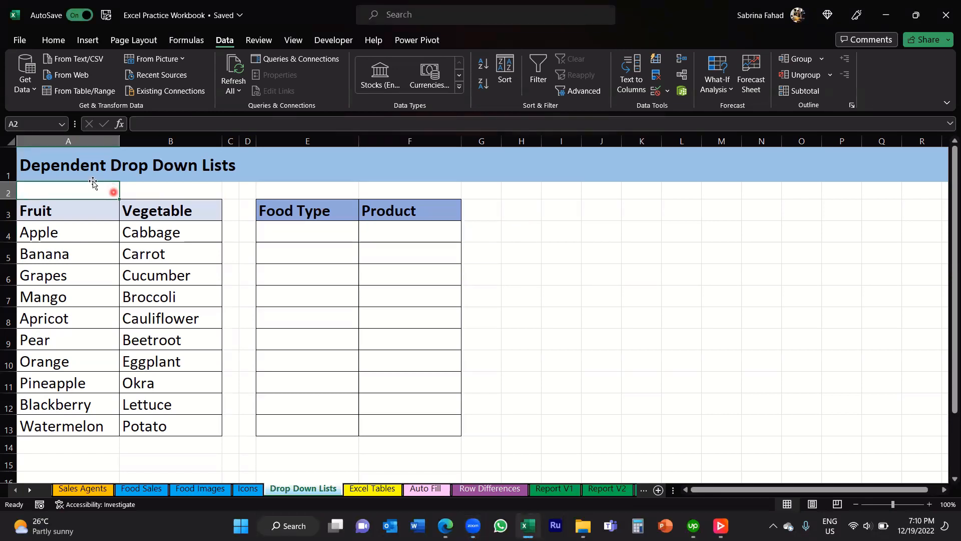
left_click(107, 140)
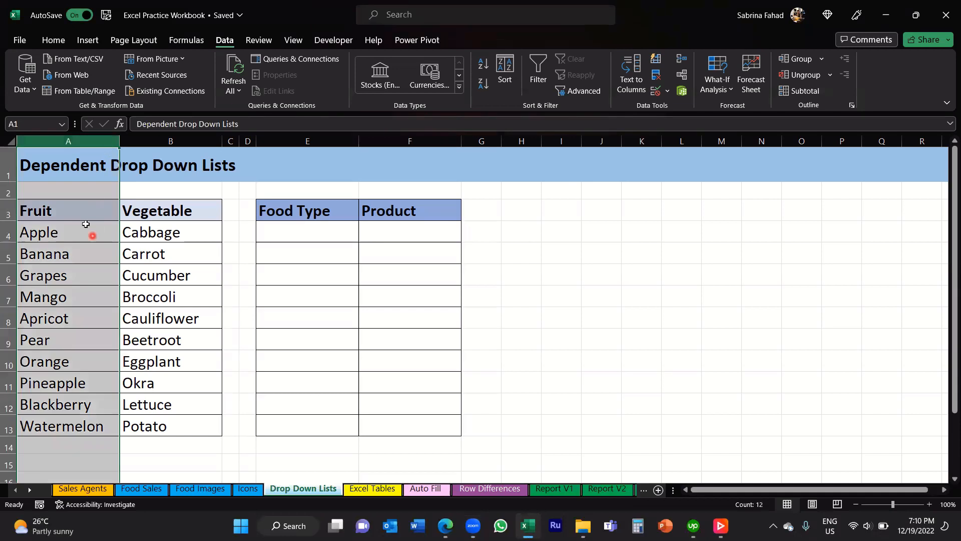
left_click_drag(106, 230, 93, 421)
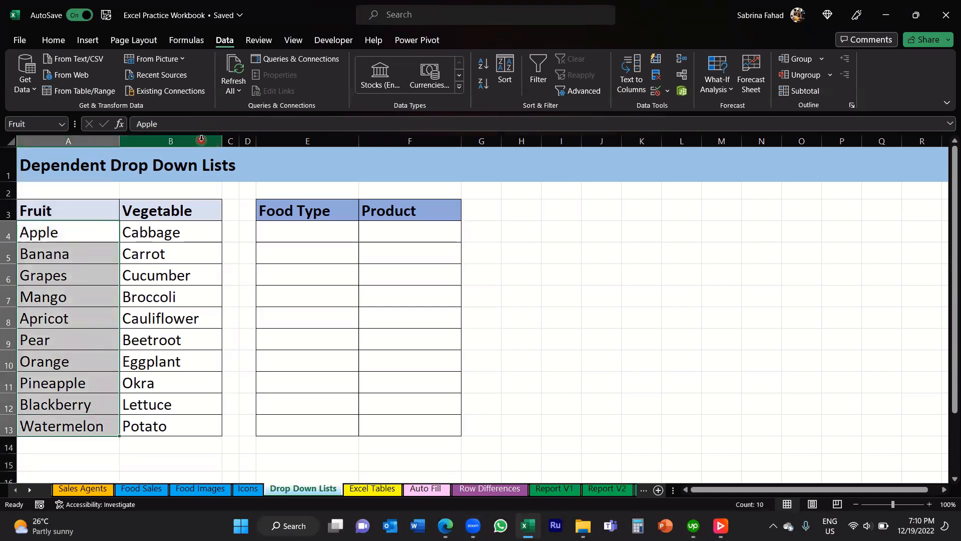
left_click(200, 141)
left_click_drag(198, 234, 201, 417)
double_click(206, 232)
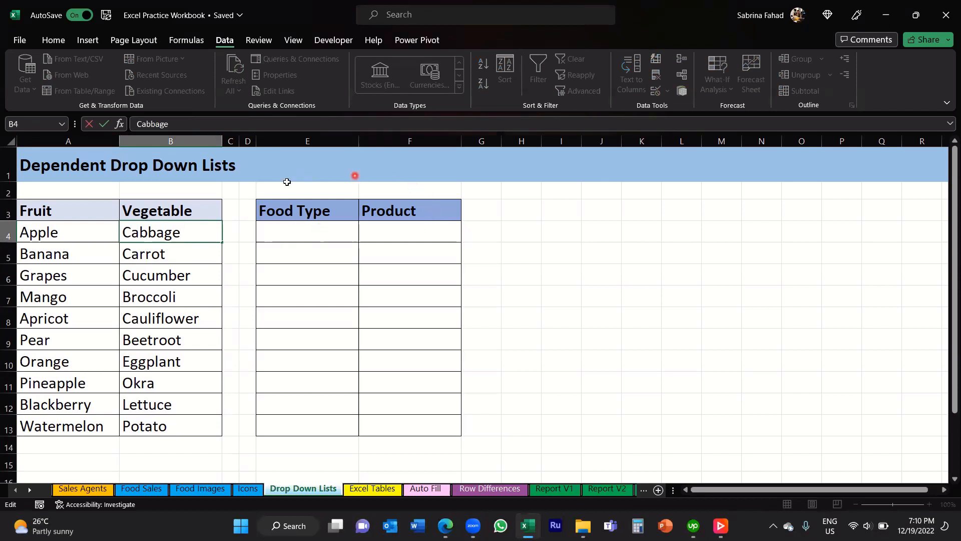
left_click(344, 235)
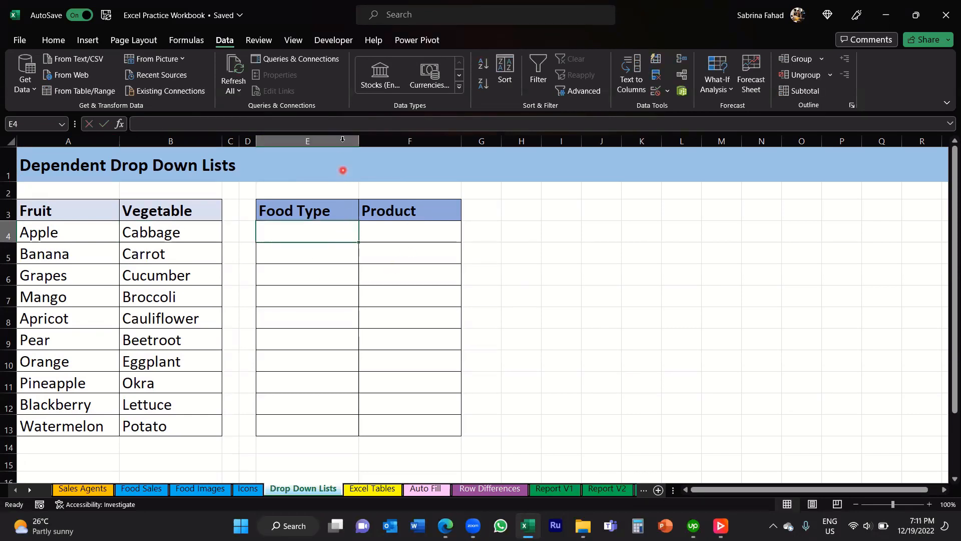
left_click(348, 232)
left_click(86, 211)
left_click(211, 213)
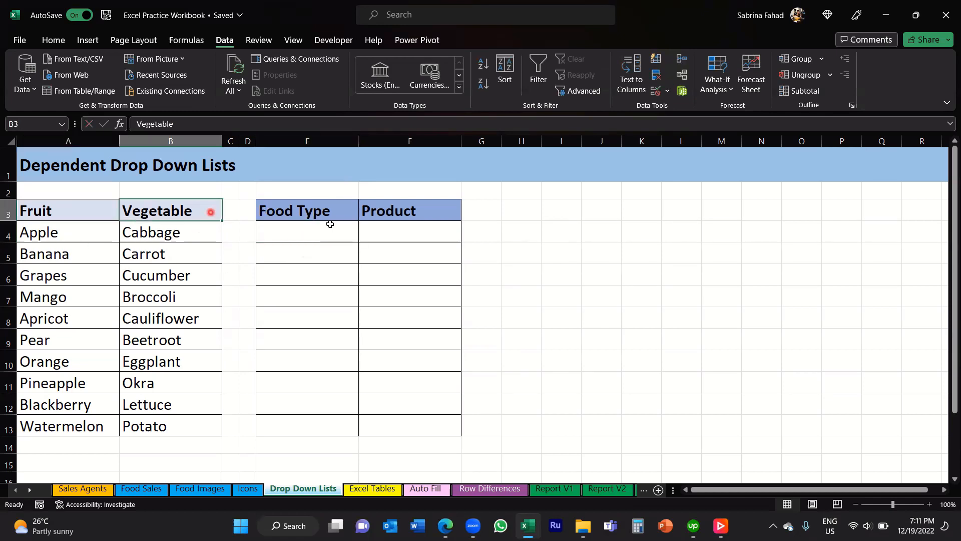
left_click(345, 231)
left_click(445, 232)
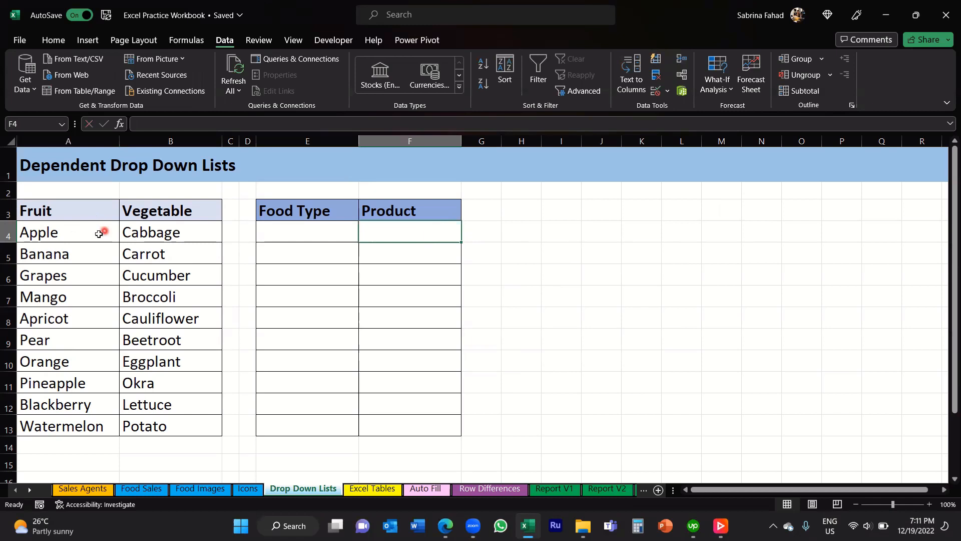
- Compare the items in A4:A13 and B4:B13 with the first Food Type and Product cells they should feed
left_click_drag(103, 232, 97, 426)
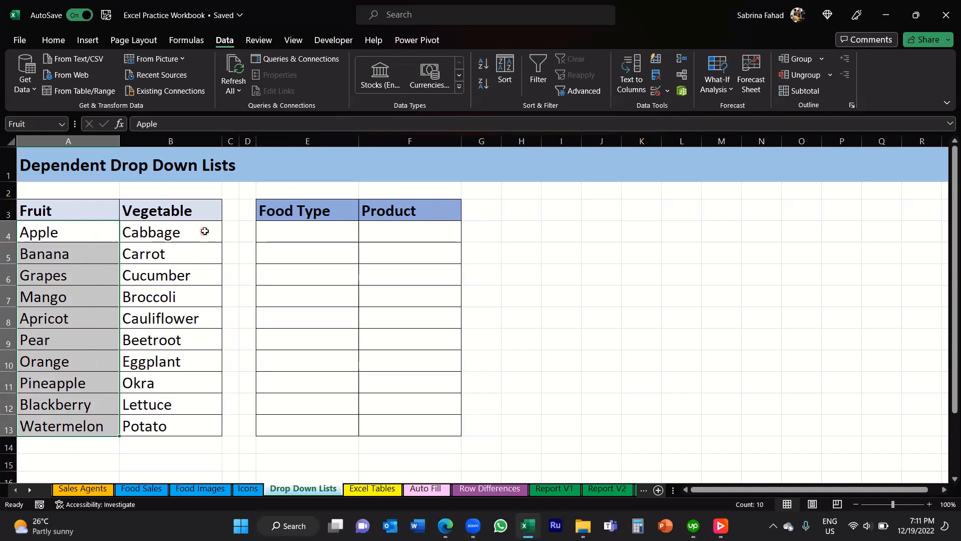
left_click_drag(205, 231, 200, 423)
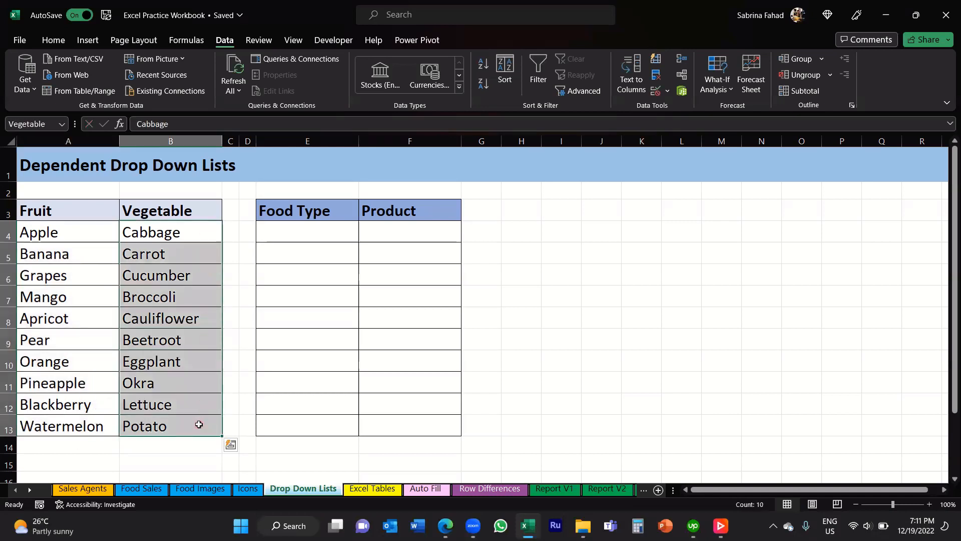
left_click(341, 231)
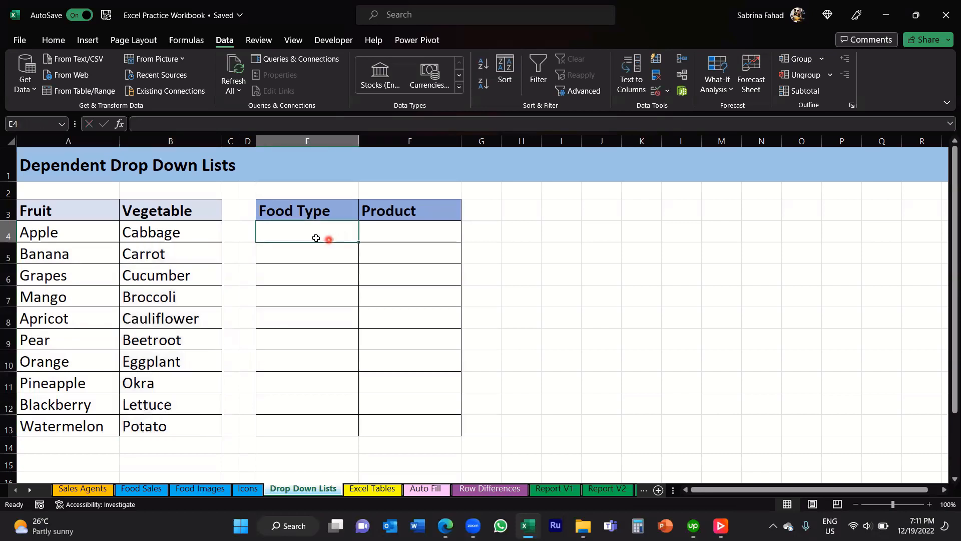
left_click(284, 236)
left_click(450, 233)
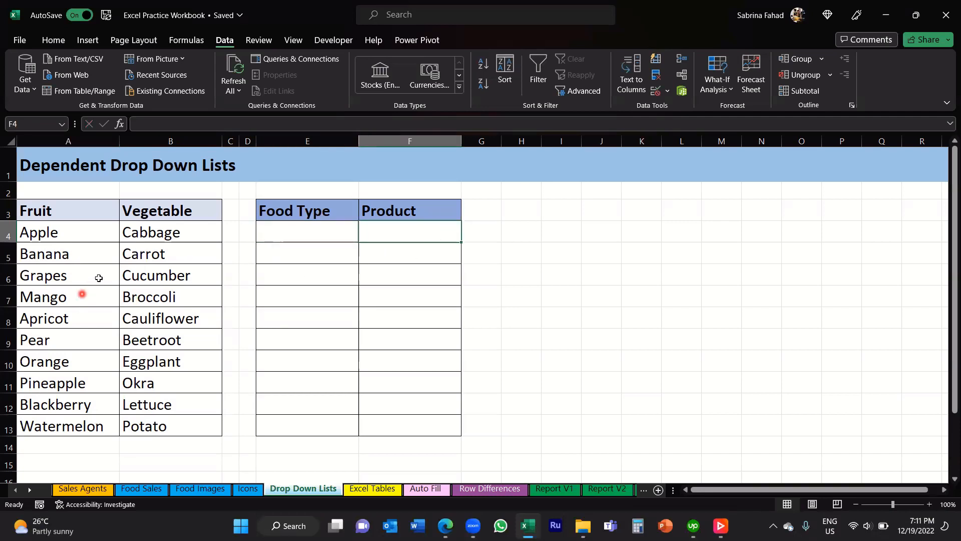
left_click_drag(107, 231, 107, 422)
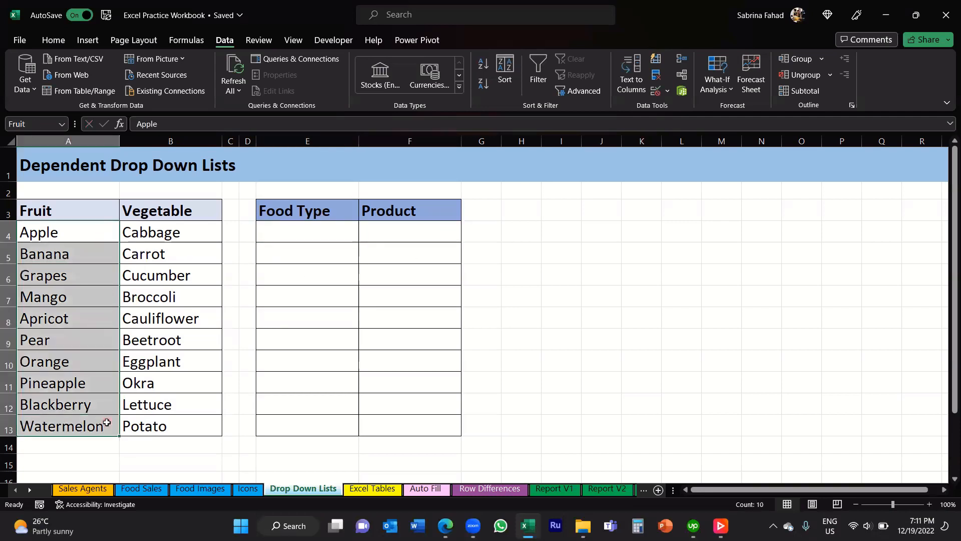
left_click(342, 230)
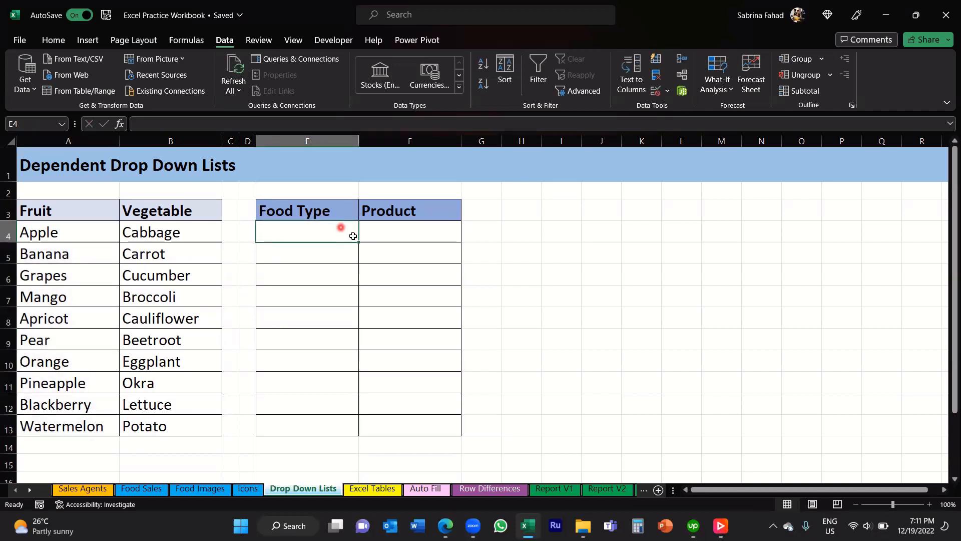
left_click(448, 233)
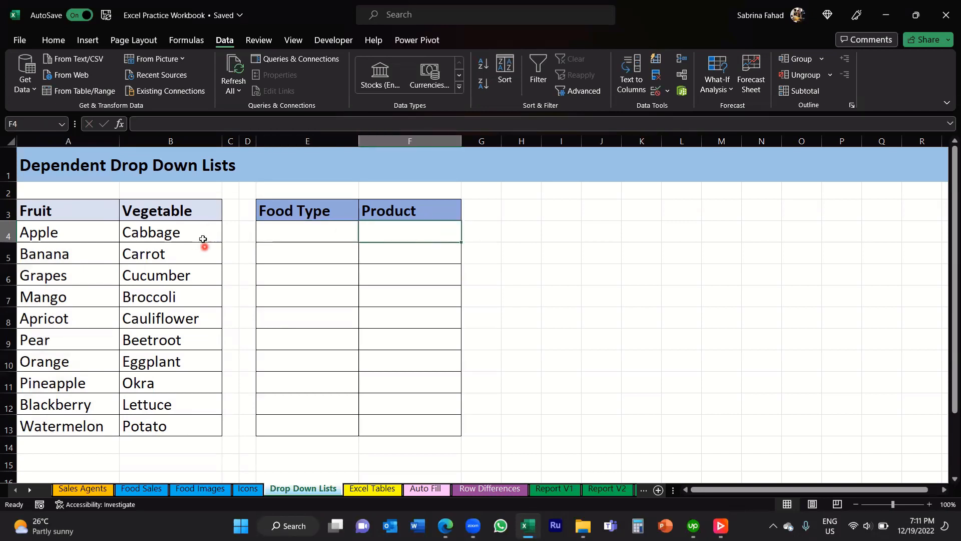
left_click_drag(207, 232, 191, 429)
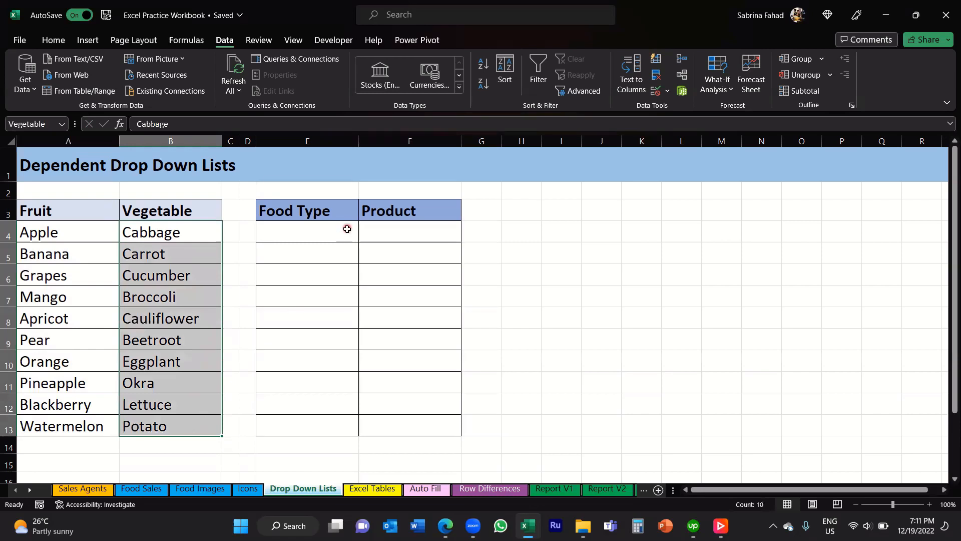
left_click(346, 229)
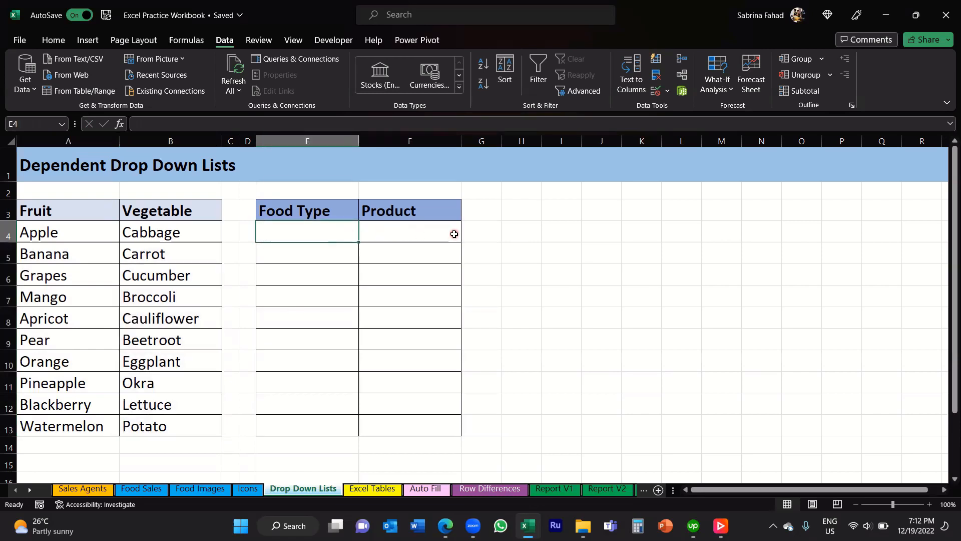
left_click(454, 234)
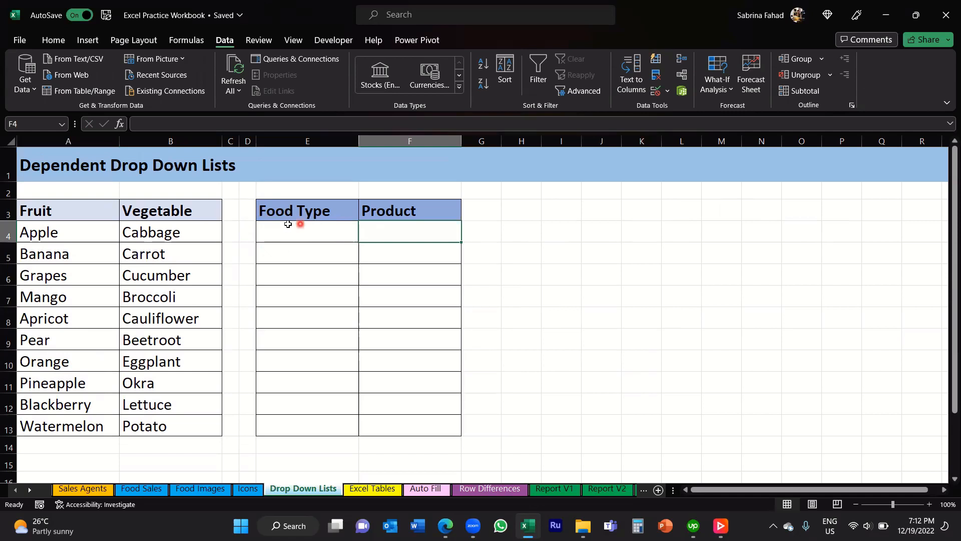
- Apply List data validation to the Food Type cells E4:E13, using the headers in A3:B3 as the source
left_click(342, 235)
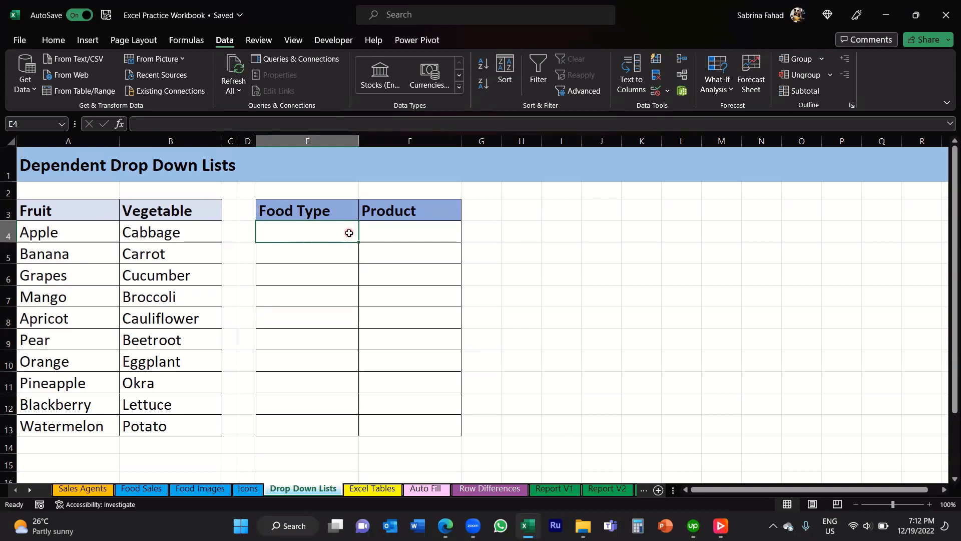
left_click_drag(349, 233, 344, 434)
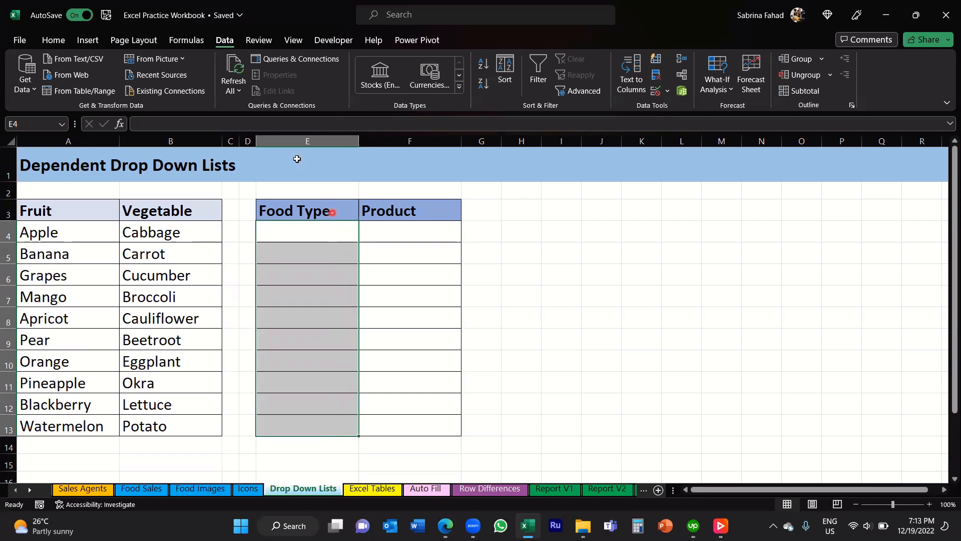
left_click(221, 47)
left_click(668, 92)
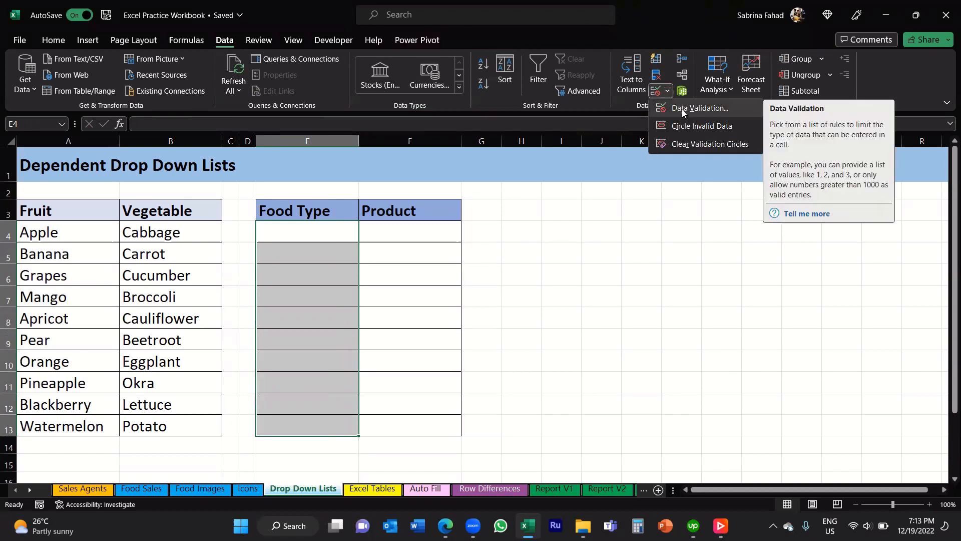
left_click(682, 109)
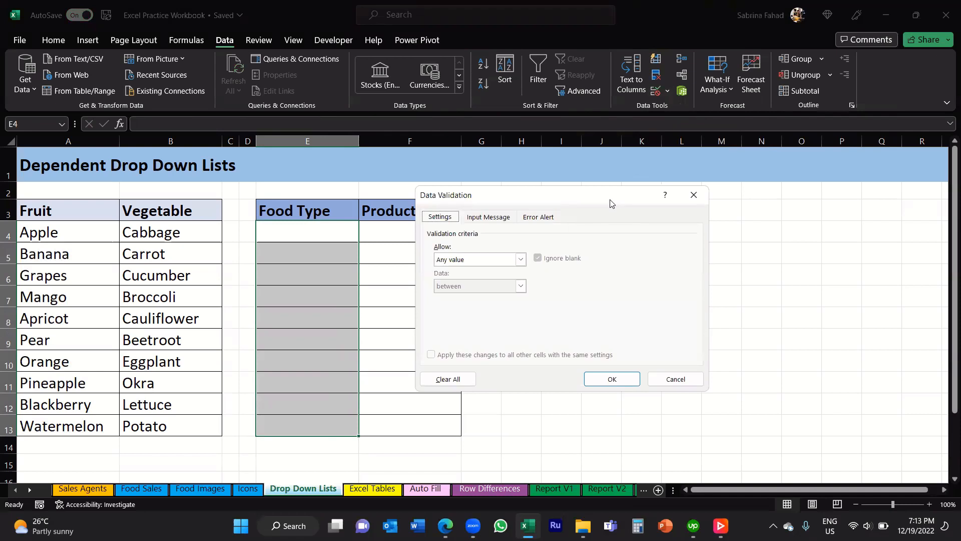
left_click_drag(611, 202, 642, 247)
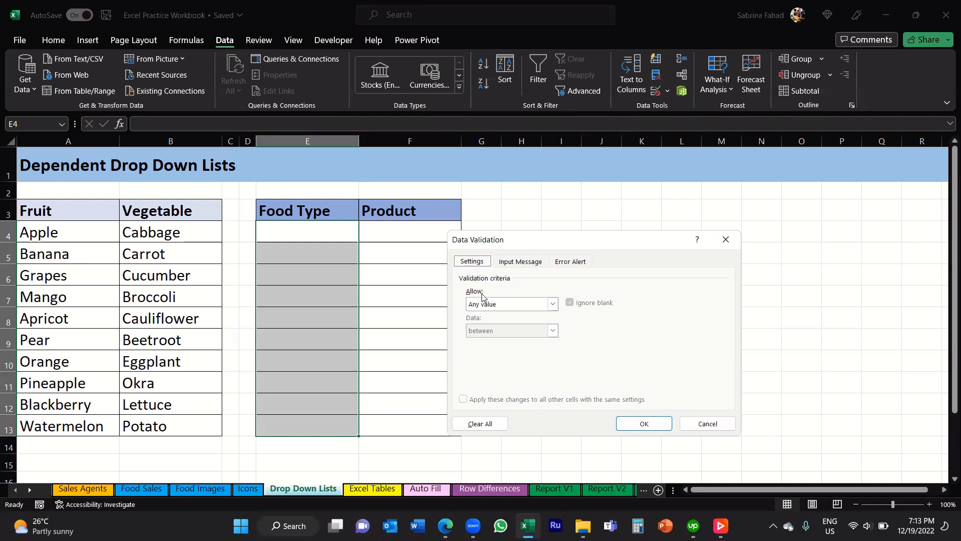
left_click(554, 308)
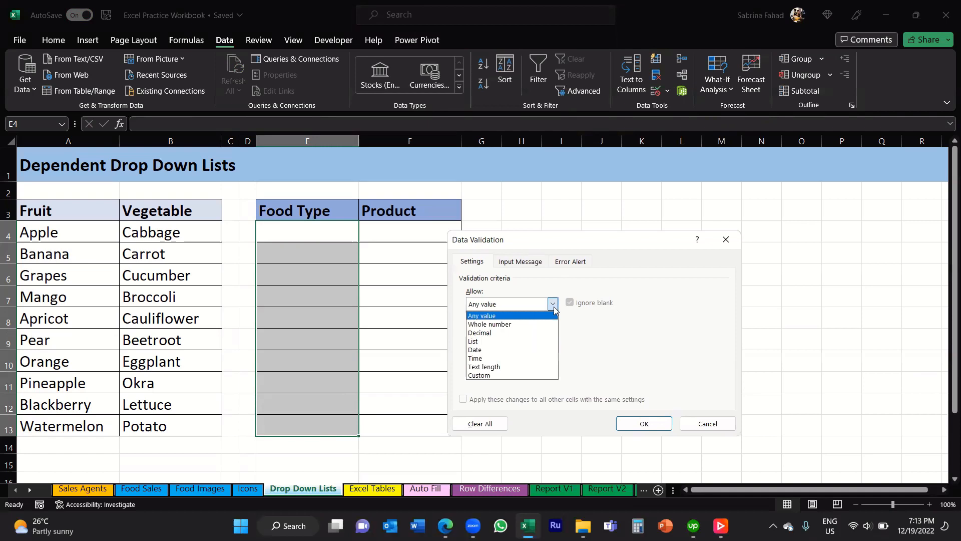
left_click(482, 342)
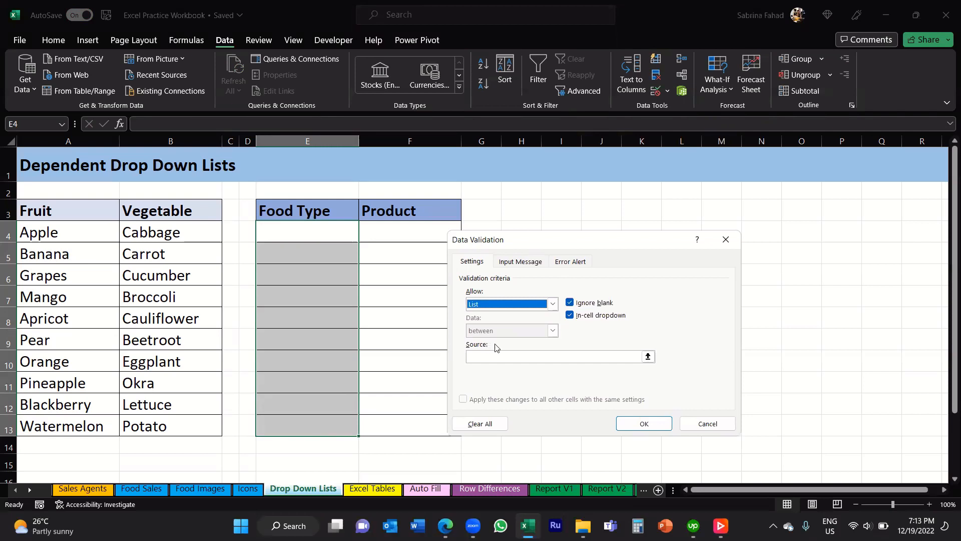
left_click(481, 356)
left_click(593, 356)
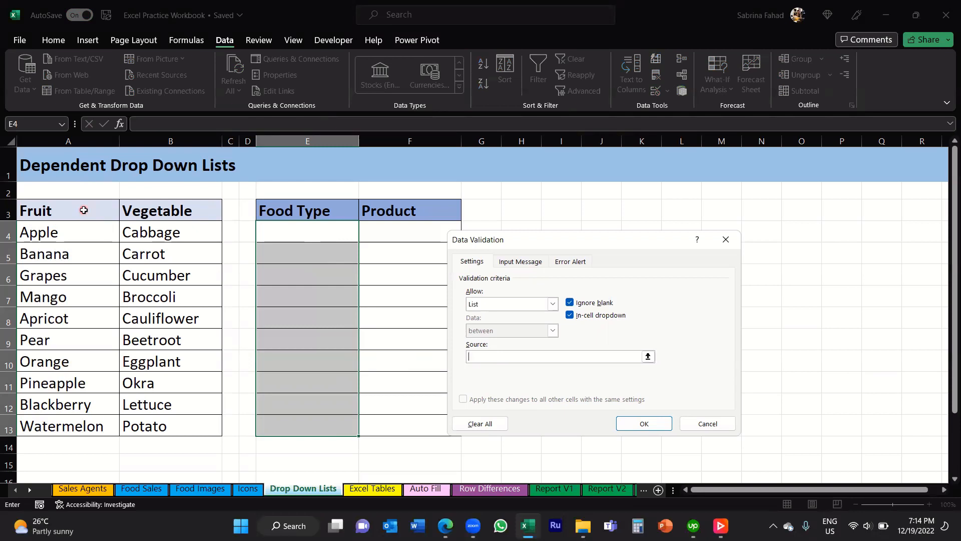
left_click_drag(84, 211, 213, 212)
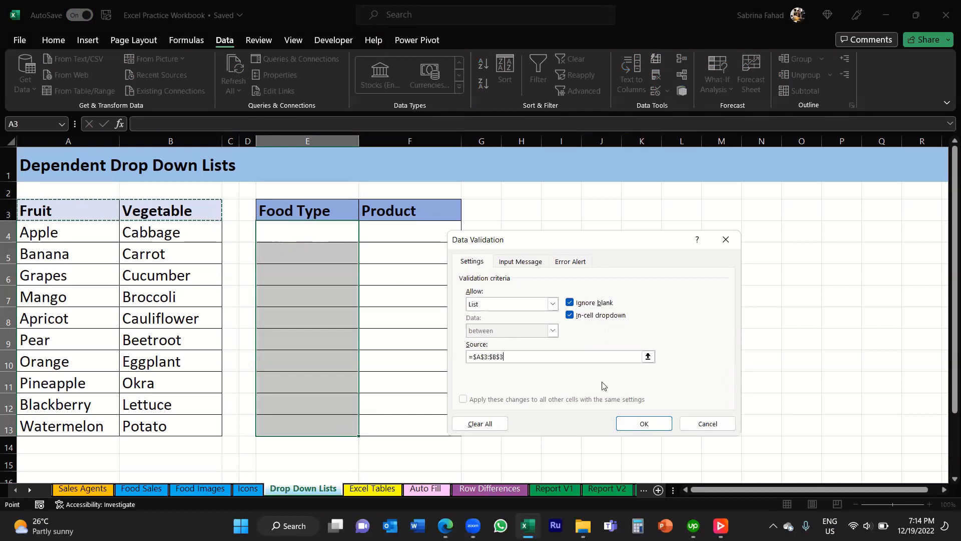
left_click(645, 423)
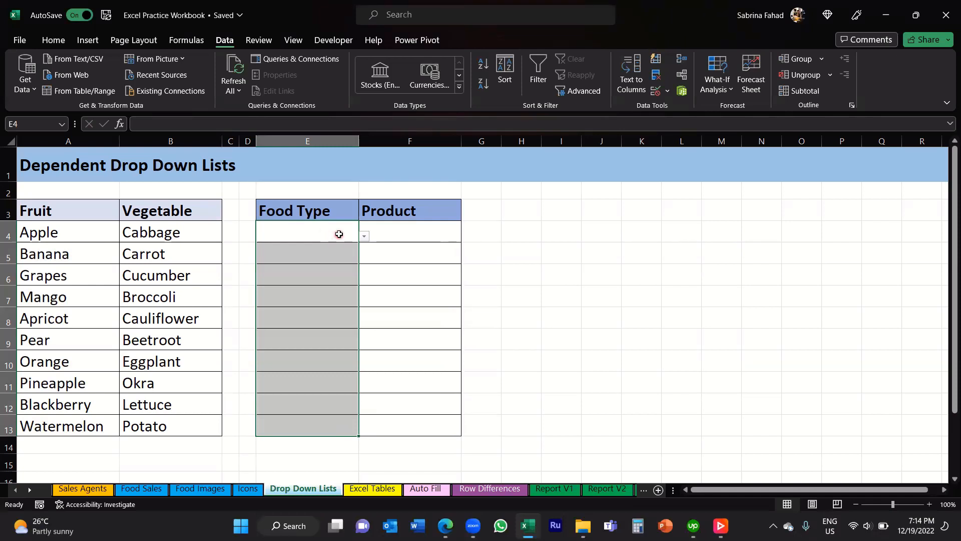
- Check the choices in the Food Type dropdown at E4 and review the Product cell and Fruit list
left_click(339, 233)
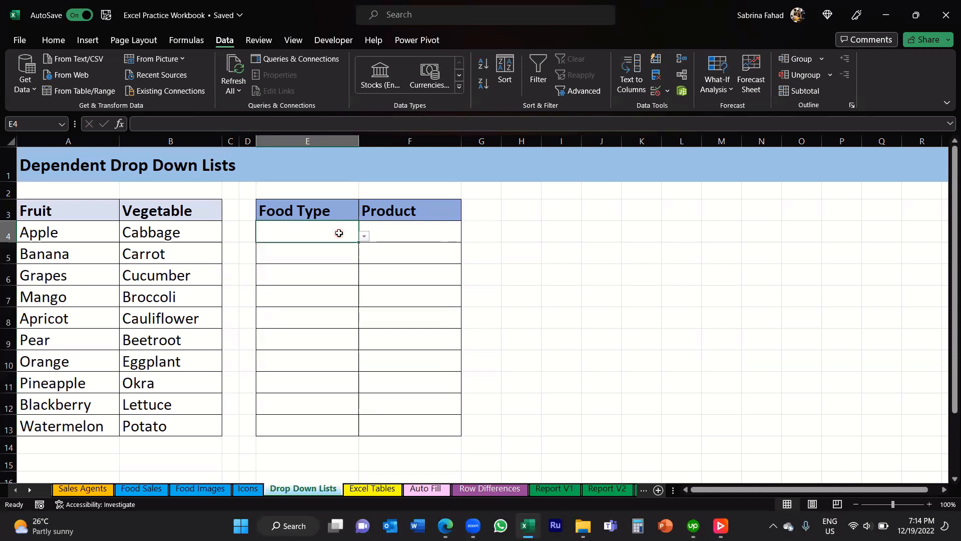
left_click(364, 237)
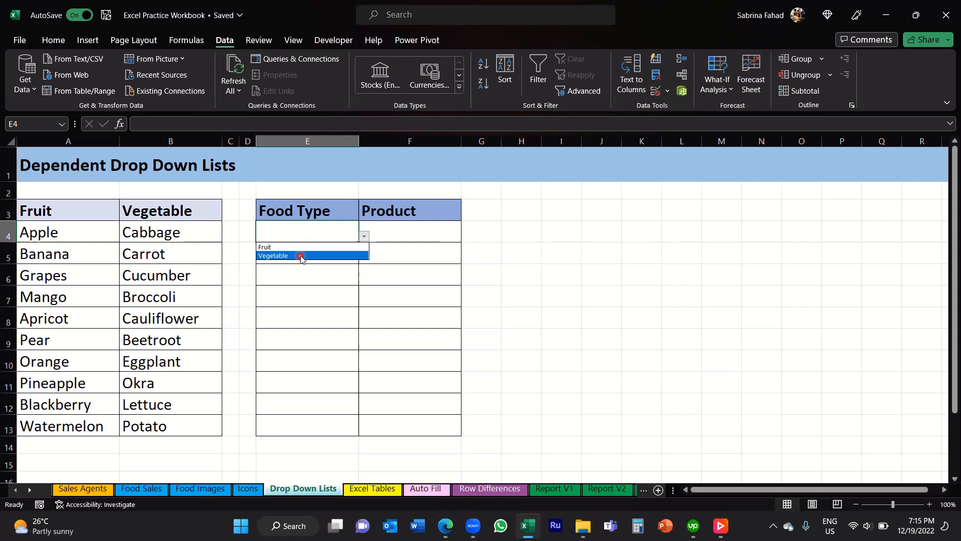
left_click(304, 230)
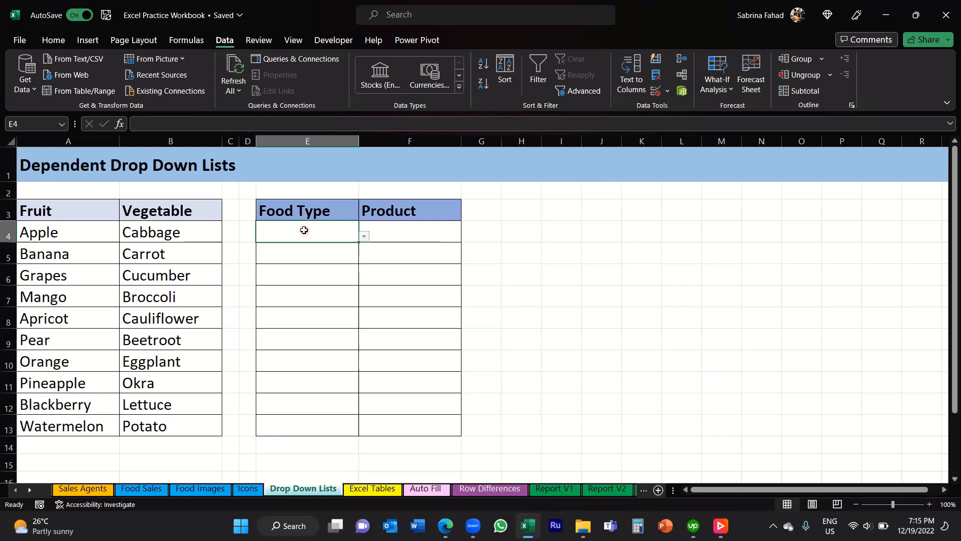
left_click(453, 230)
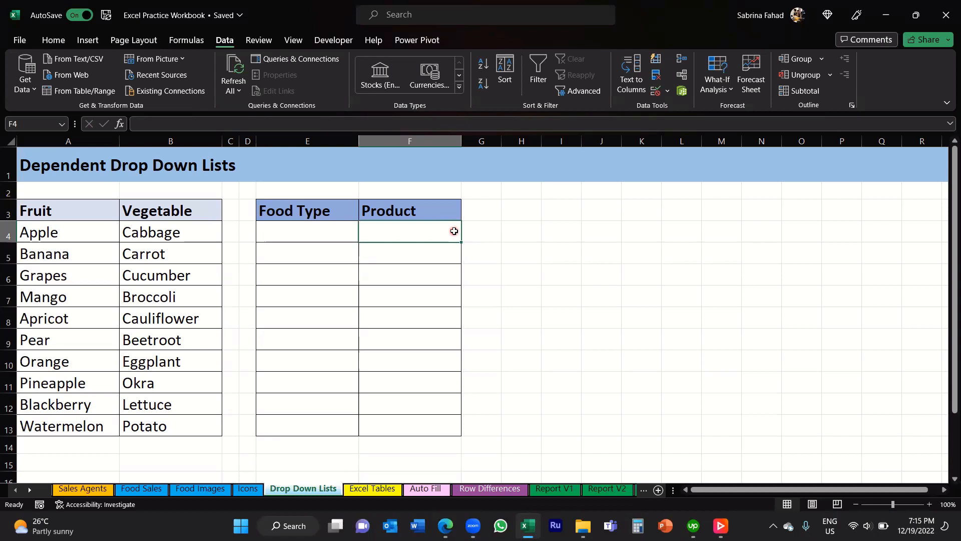
left_click(338, 236)
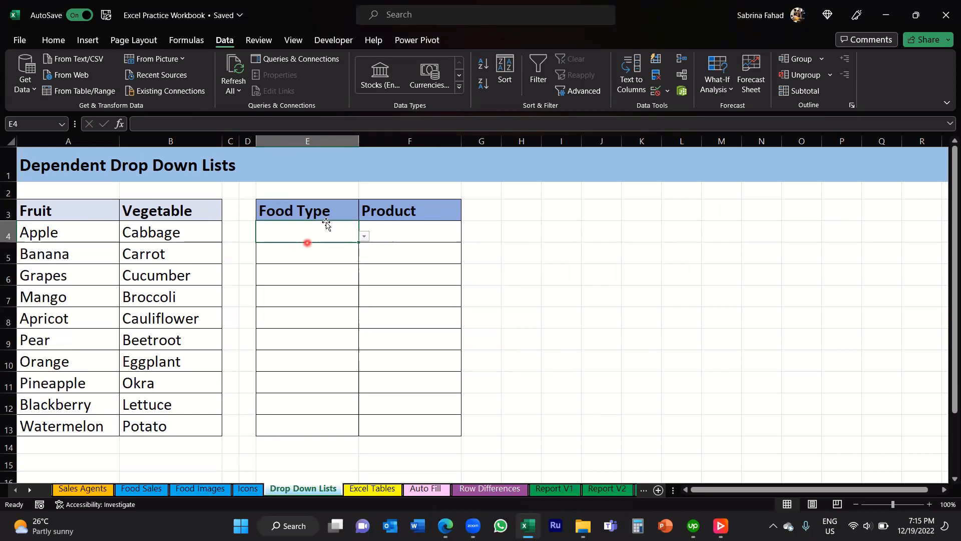
left_click(452, 233)
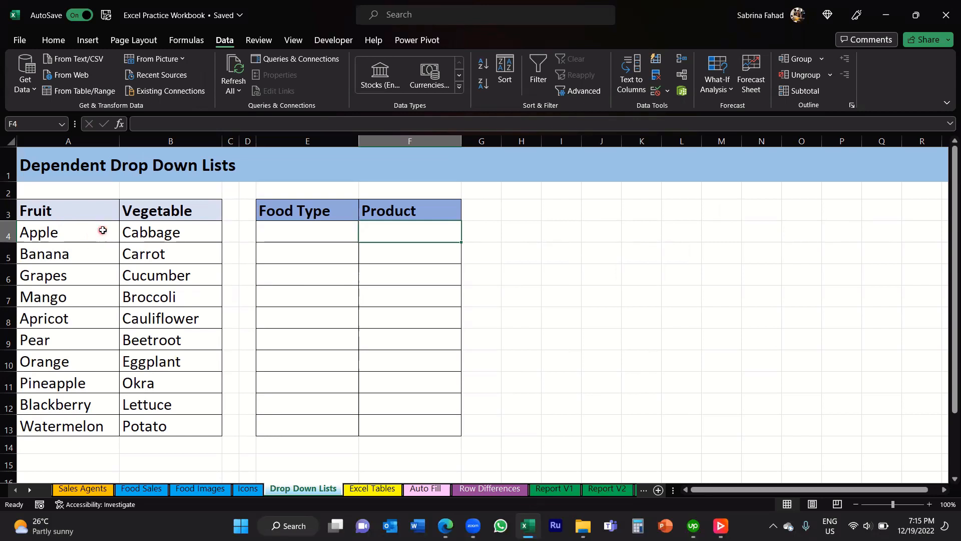
left_click_drag(103, 231, 93, 424)
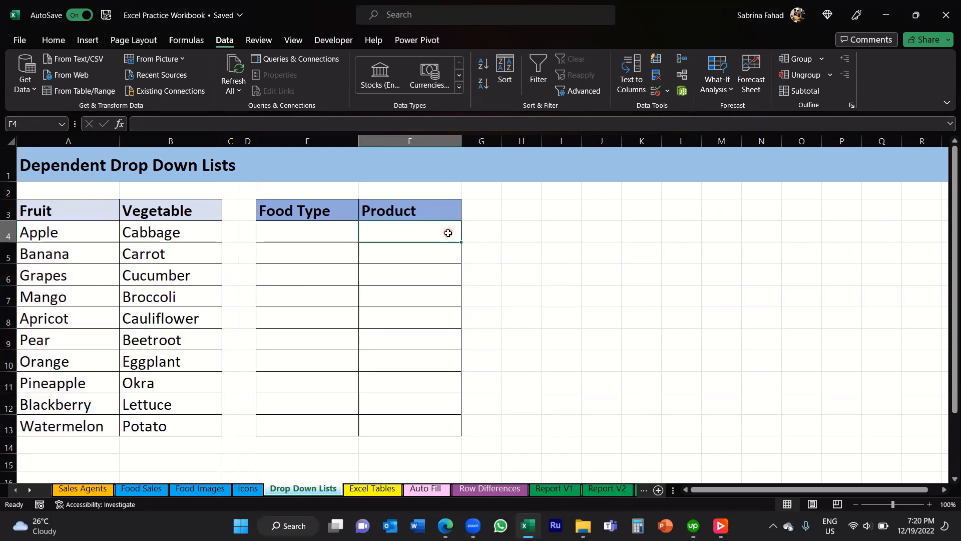
- Create named ranges from A3:B13 using only the top row values as names
left_click_drag(100, 211, 215, 425)
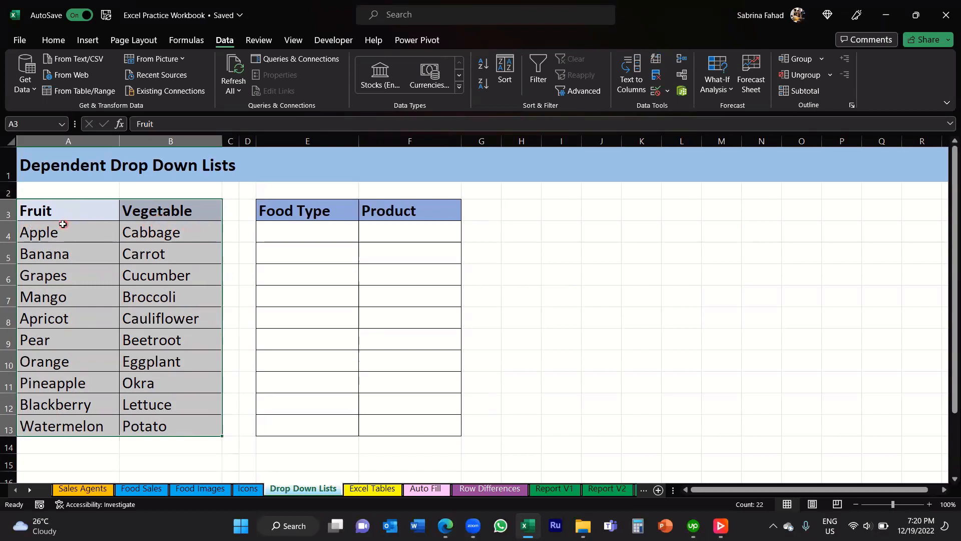
left_click(189, 43)
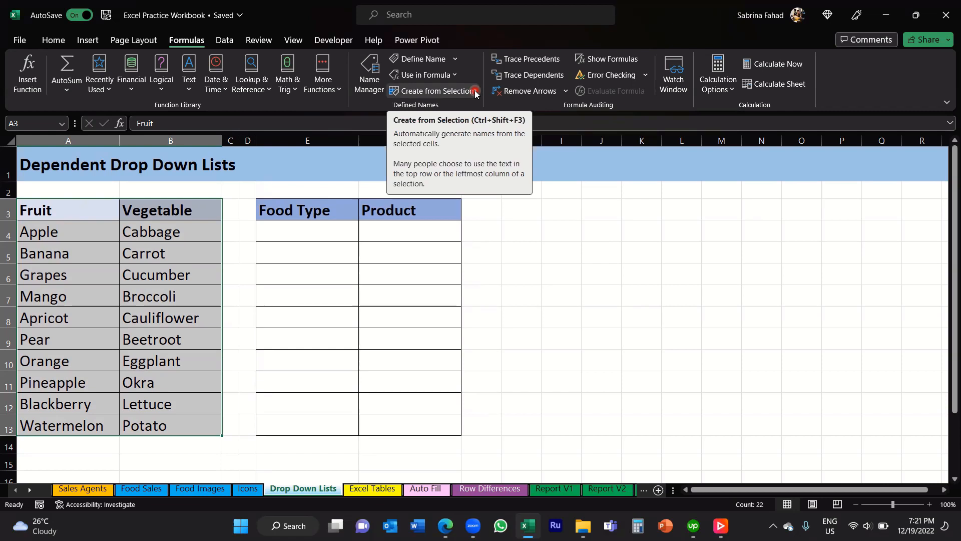
left_click(437, 92)
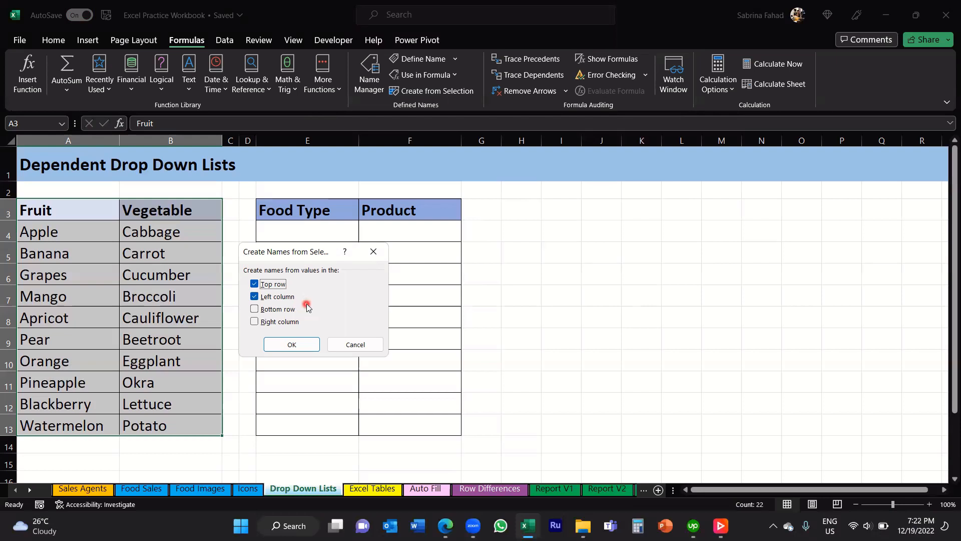
left_click(255, 297)
left_click(307, 345)
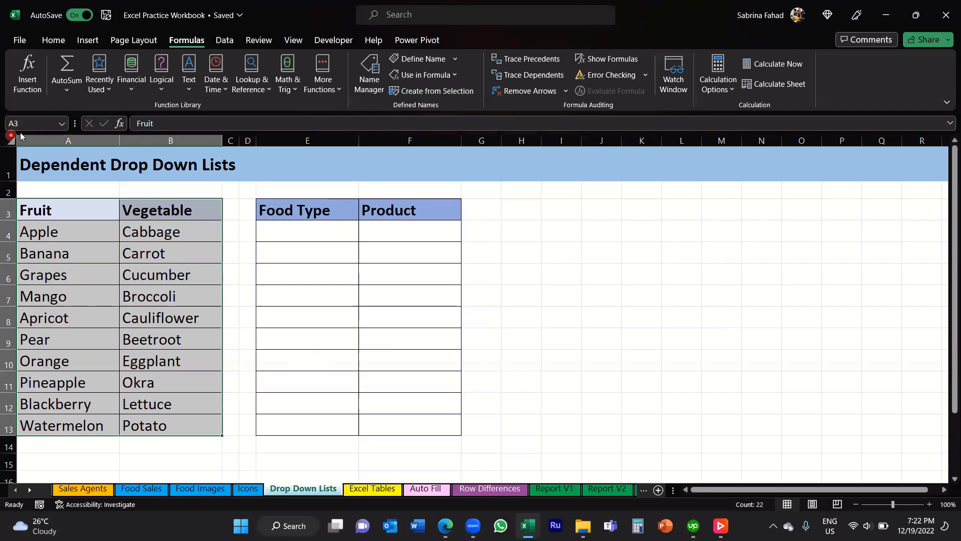
- Check the defined names and the cells that the Fruit and Vegetable names each refer to
left_click(63, 123)
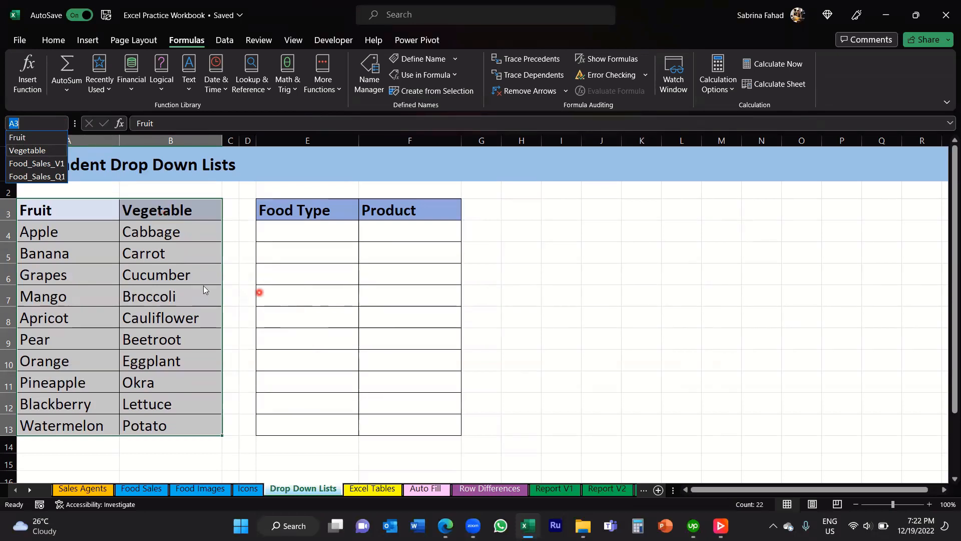
left_click(325, 298)
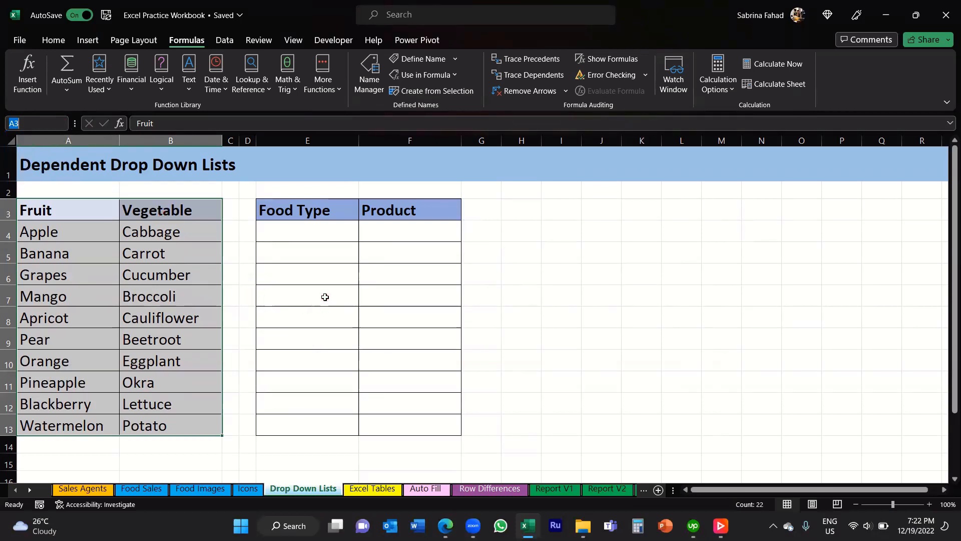
left_click(329, 297)
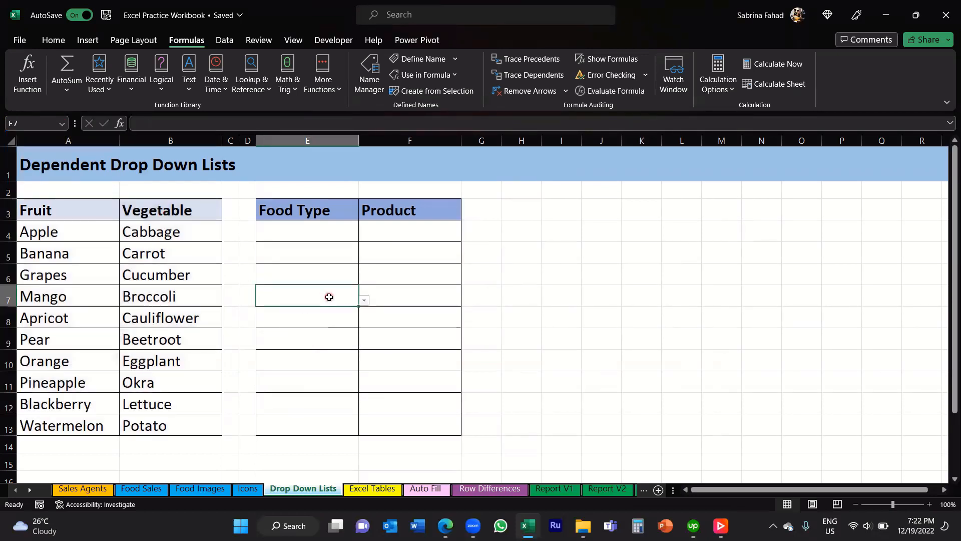
left_click(510, 298)
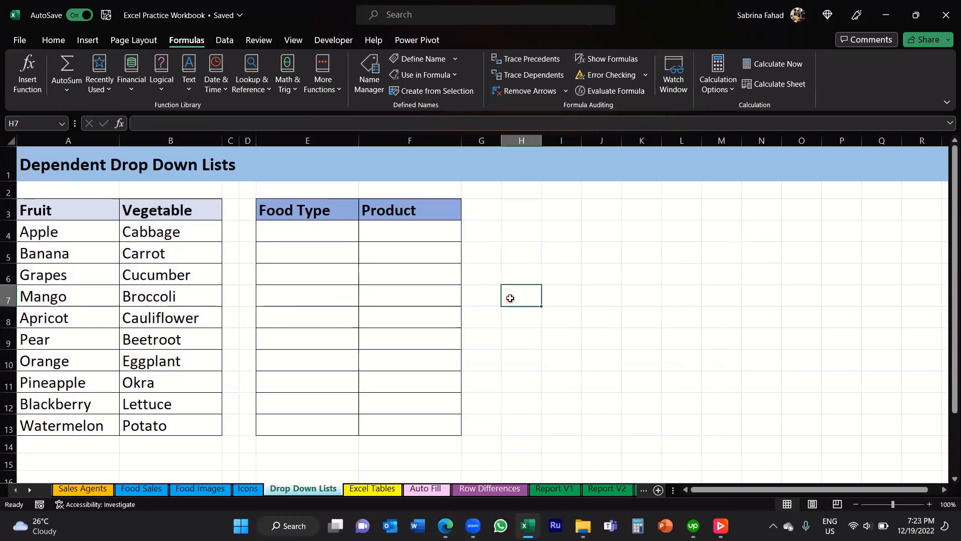
left_click(65, 124)
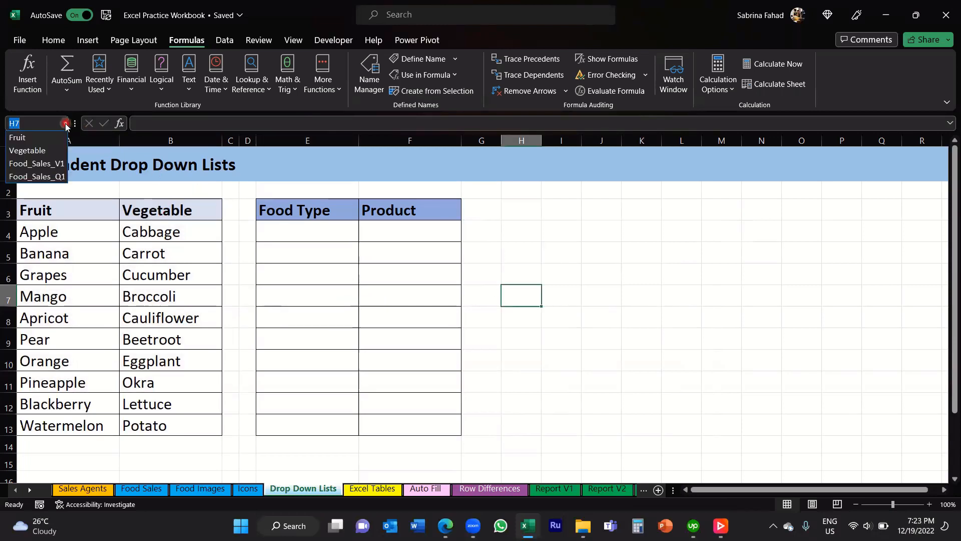
left_click(30, 136)
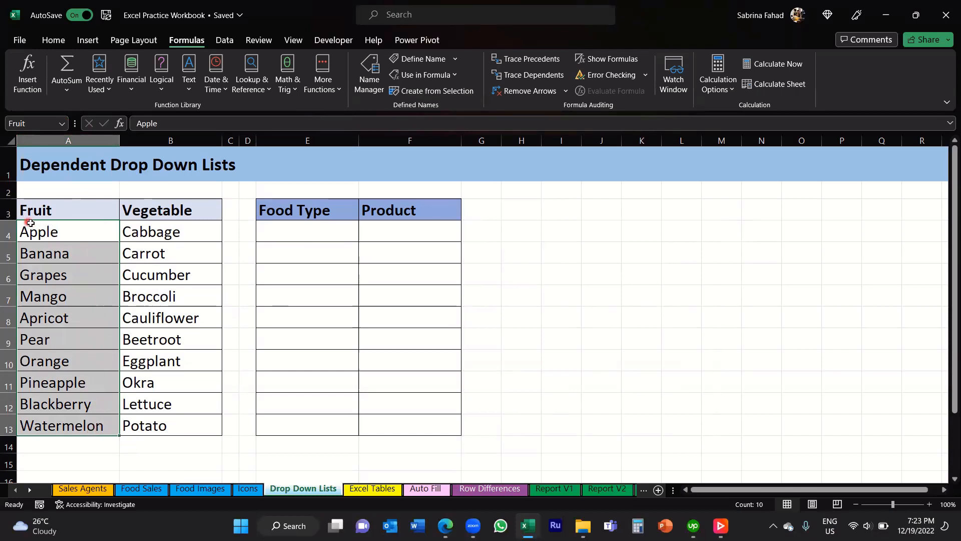
left_click(63, 126)
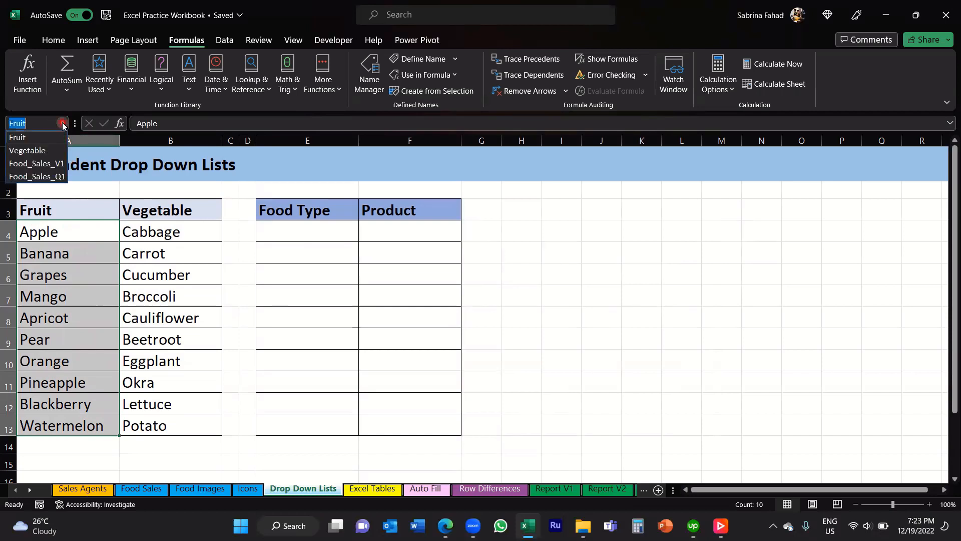
left_click(53, 151)
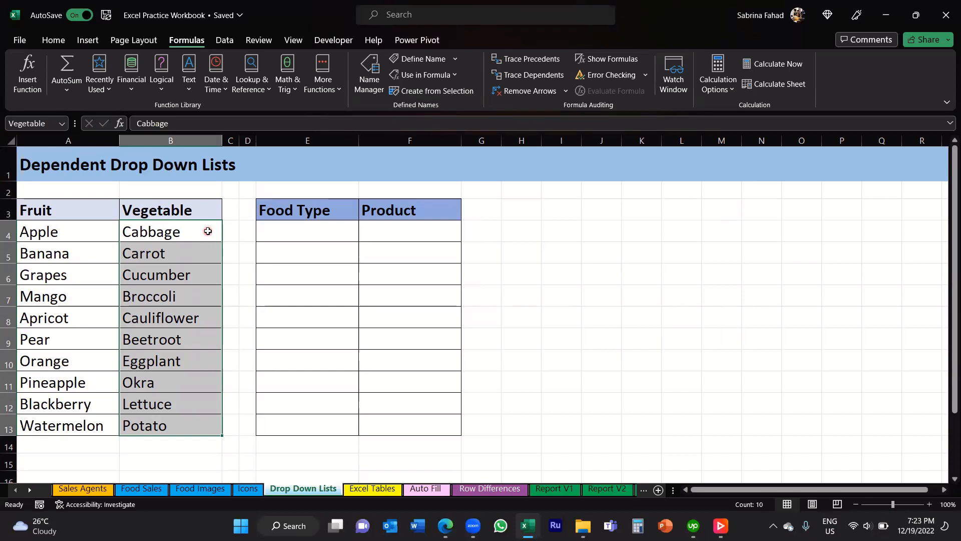
- Begin a data validation rule for the Product cells F4:F13 with List as the allowed type
left_click(455, 237)
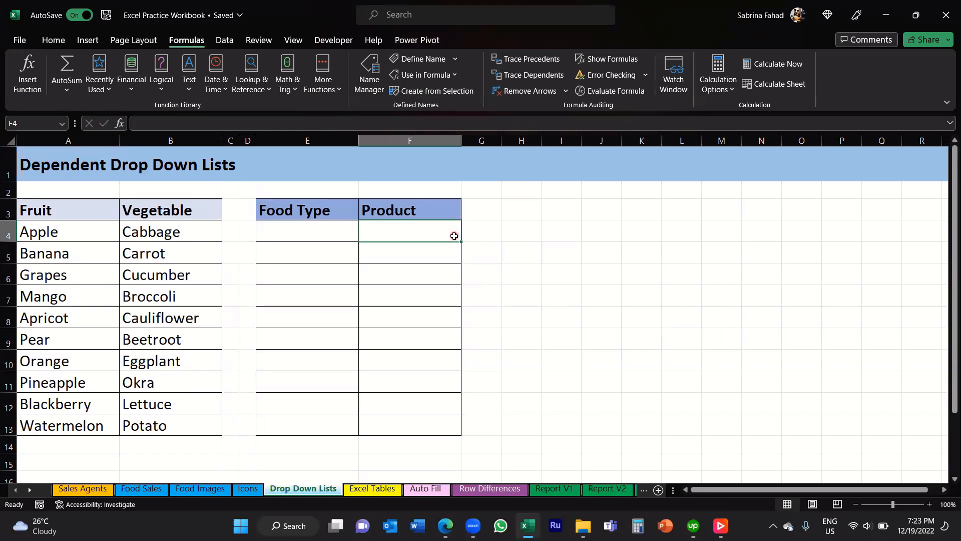
left_click_drag(447, 290, 446, 425)
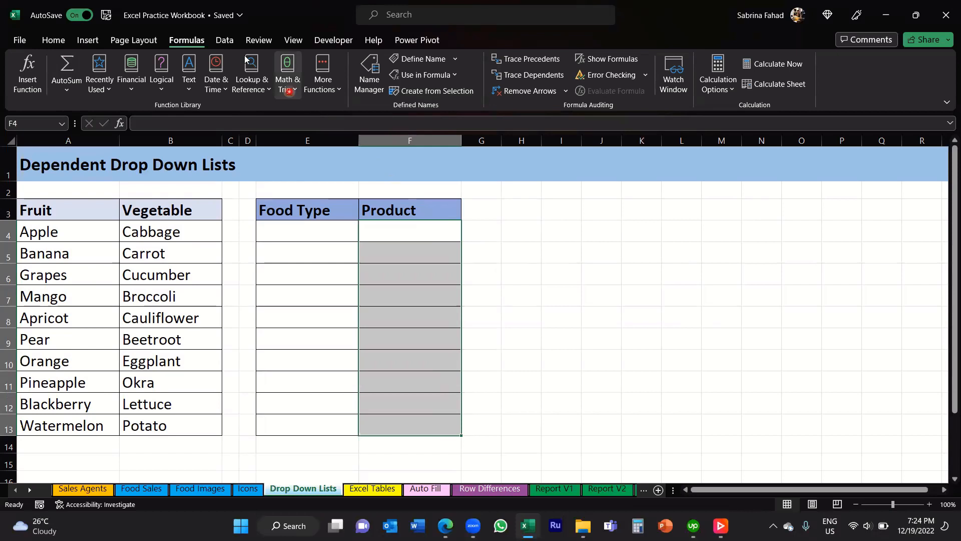
left_click(226, 43)
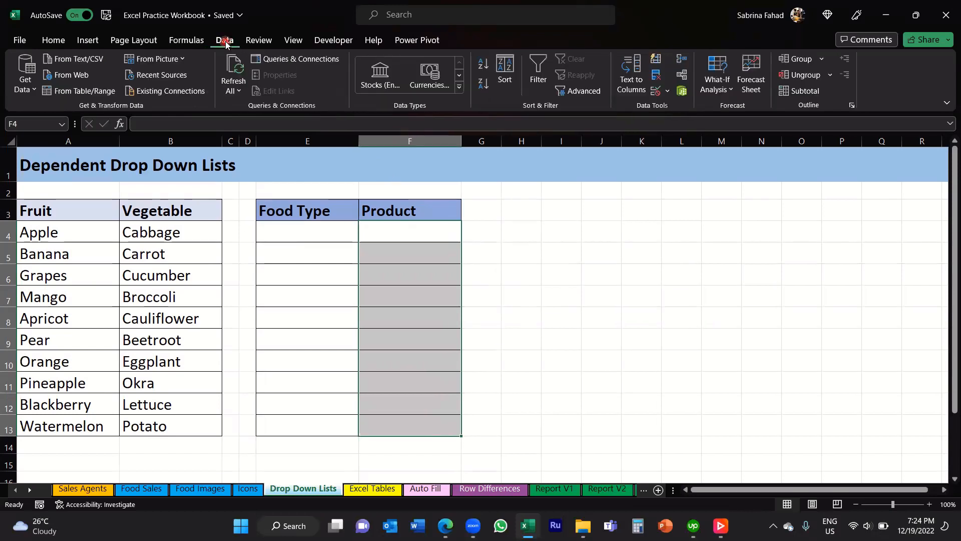
left_click(646, 116)
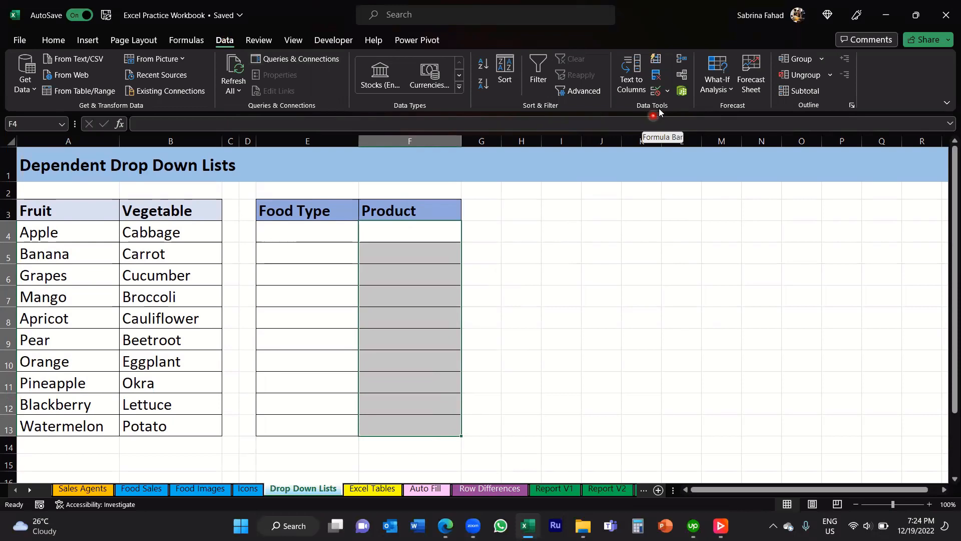
left_click(668, 93)
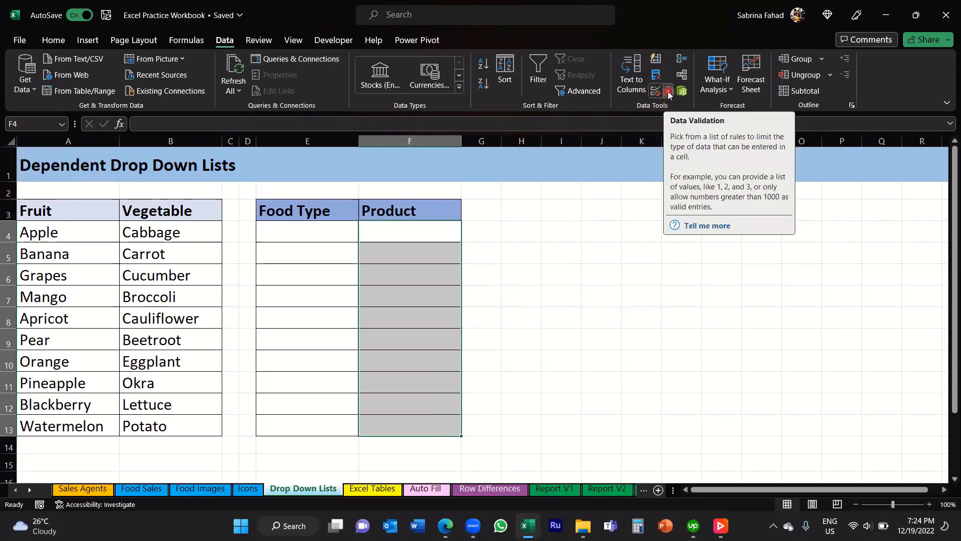
left_click(668, 91)
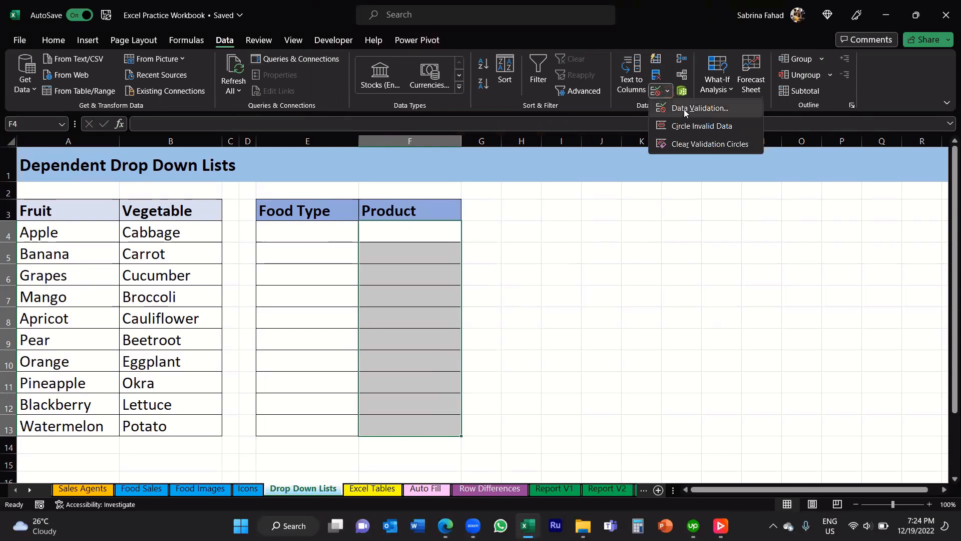
left_click(684, 109)
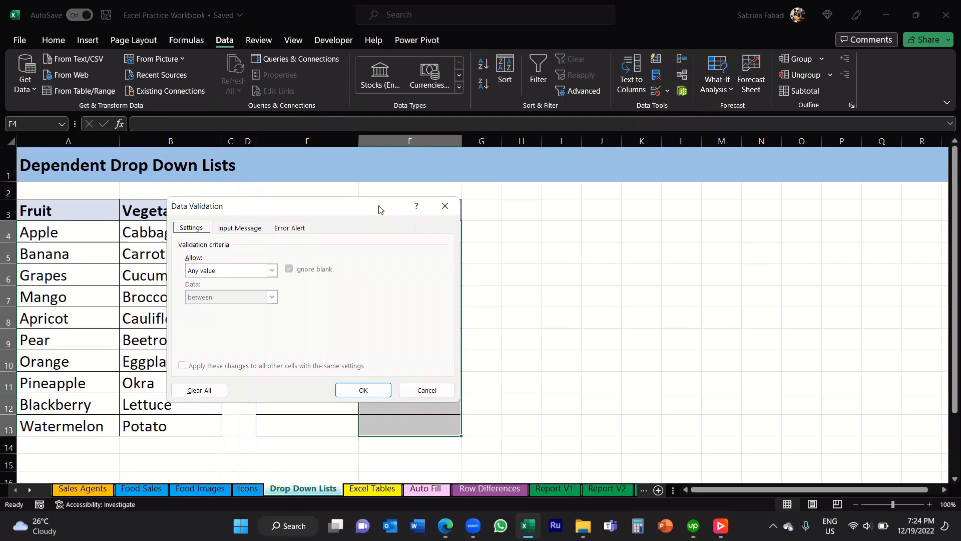
left_click_drag(379, 209, 653, 239)
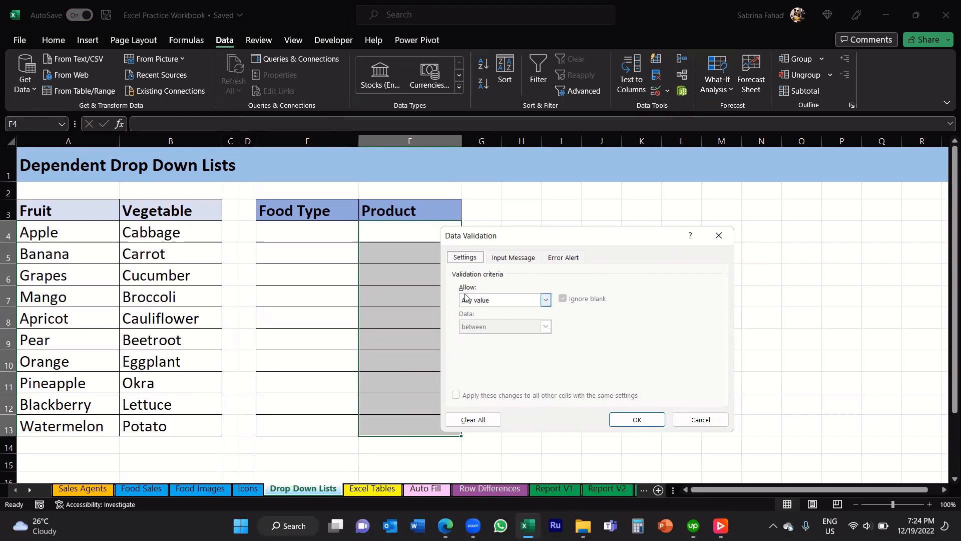
left_click(545, 300)
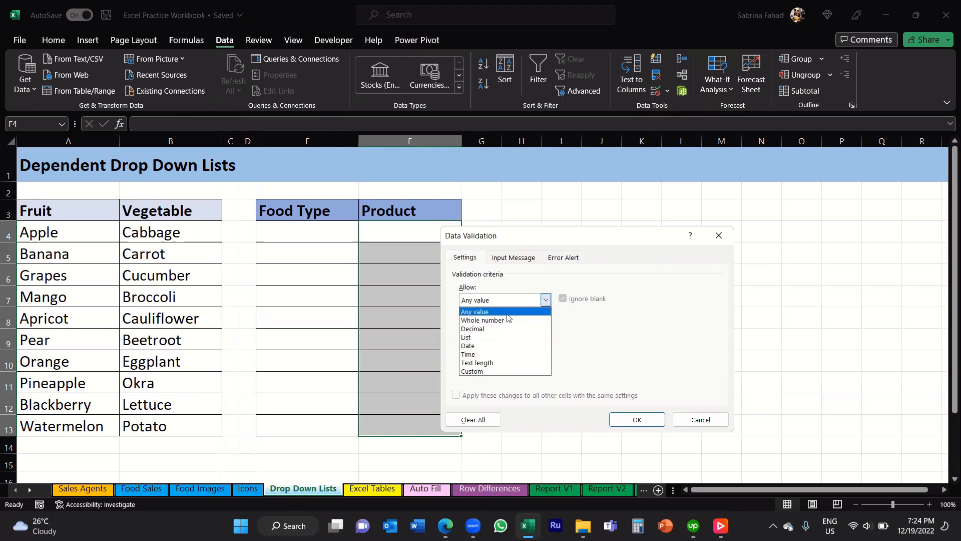
left_click(487, 338)
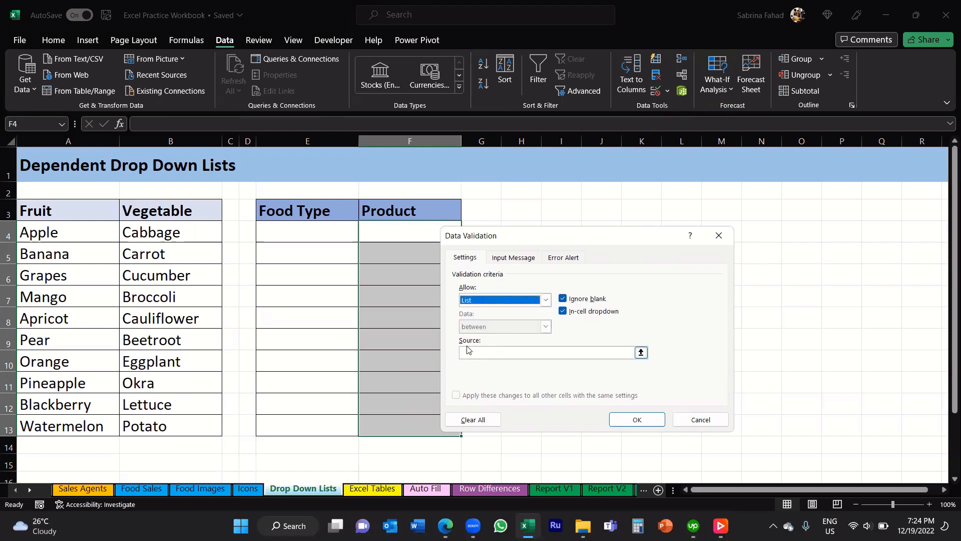
- Set the list source to =indirect($E$4) and apply the validation rule to the Product cells
left_click(575, 353)
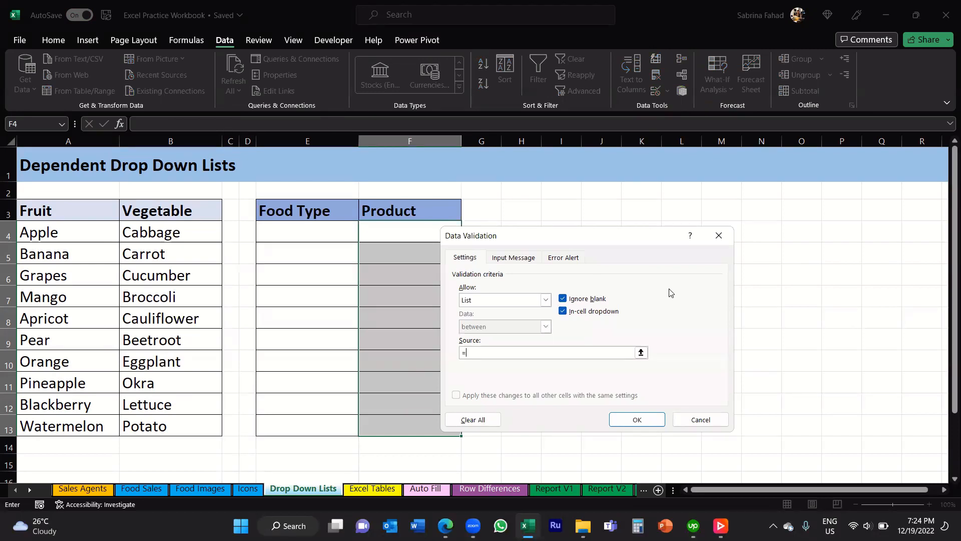
type("=indirect(")
left_click(342, 233)
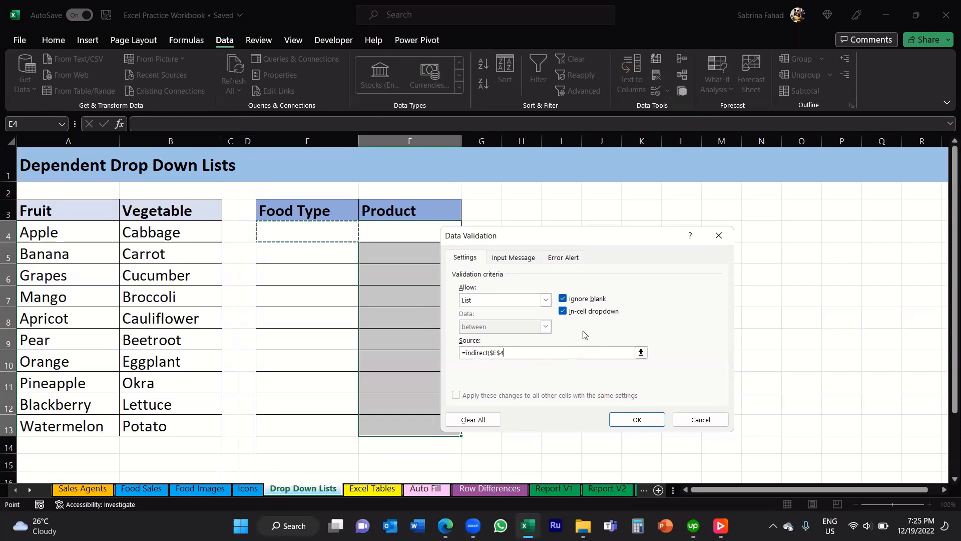
type(")")
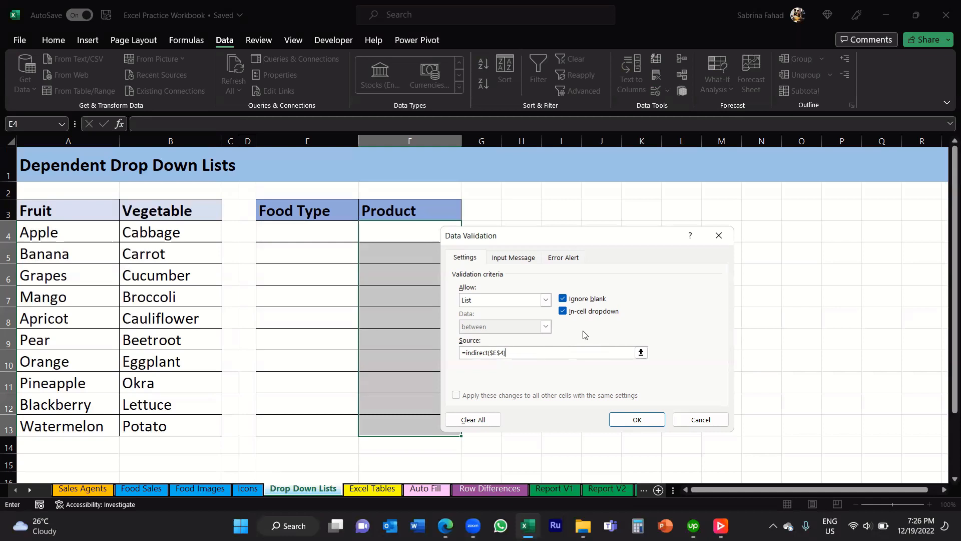
left_click(653, 422)
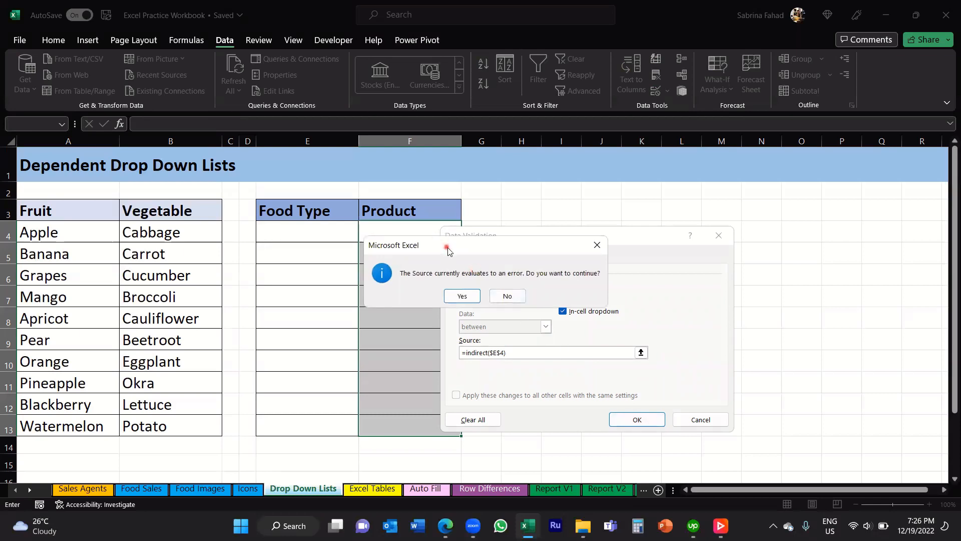
left_click_drag(447, 248, 492, 260)
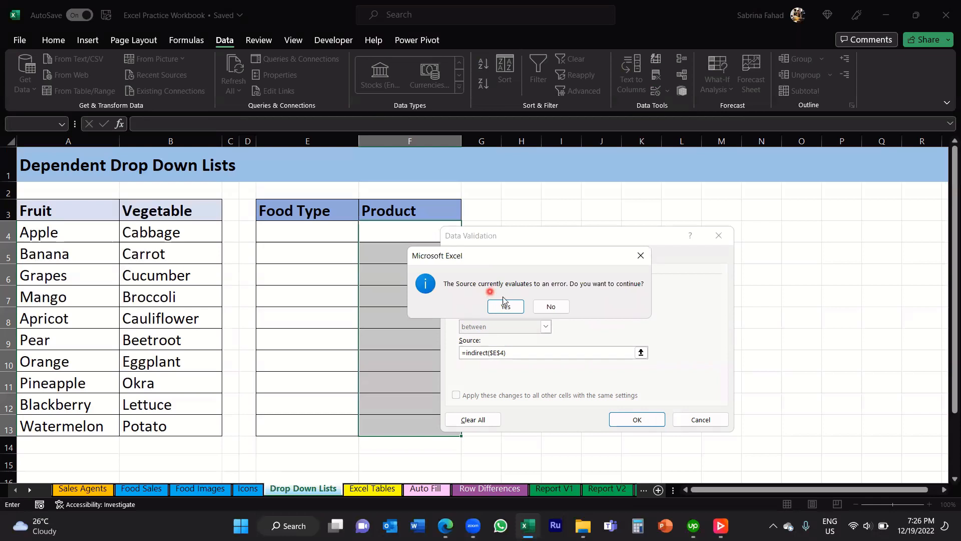
left_click(517, 309)
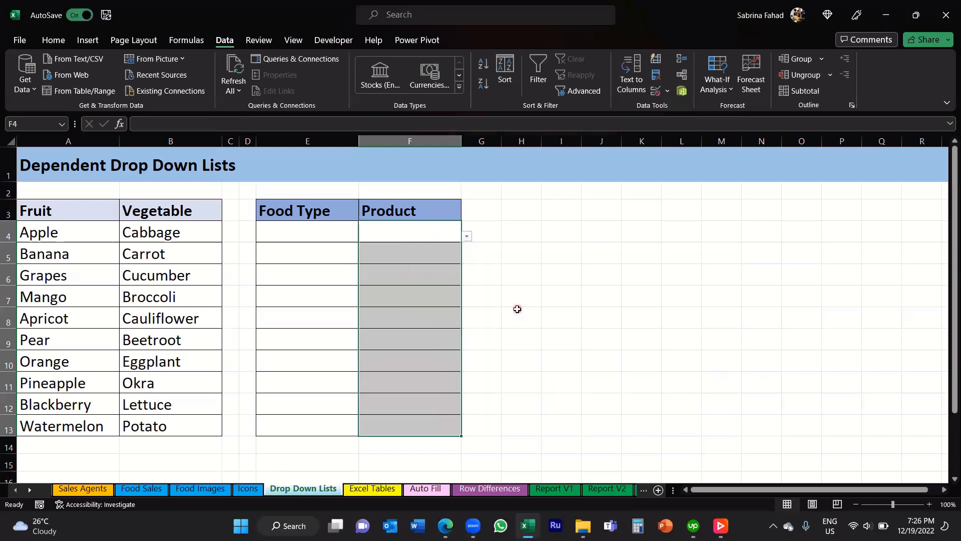
left_click(482, 257)
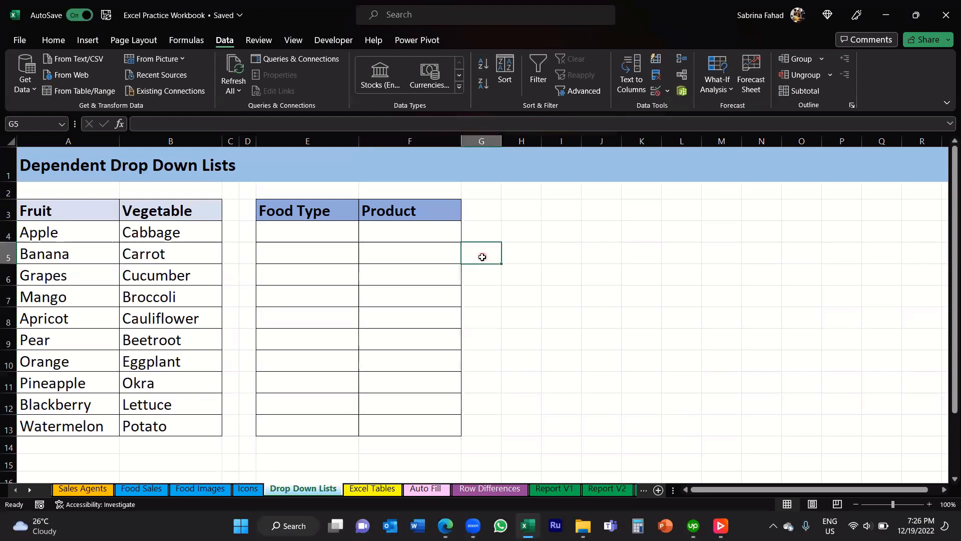
- Choose Fruit as the food type in E4 and review the product choices offered in F4
left_click(342, 236)
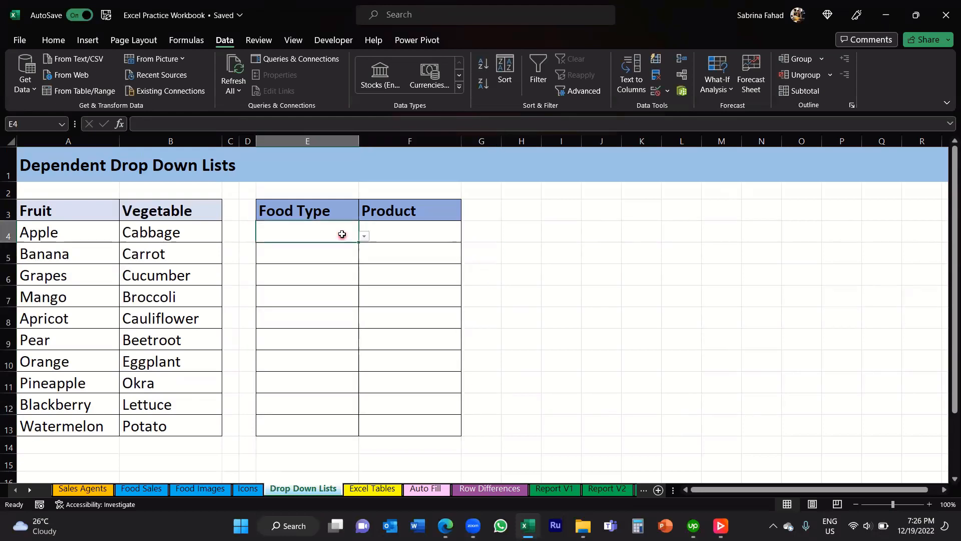
left_click(364, 235)
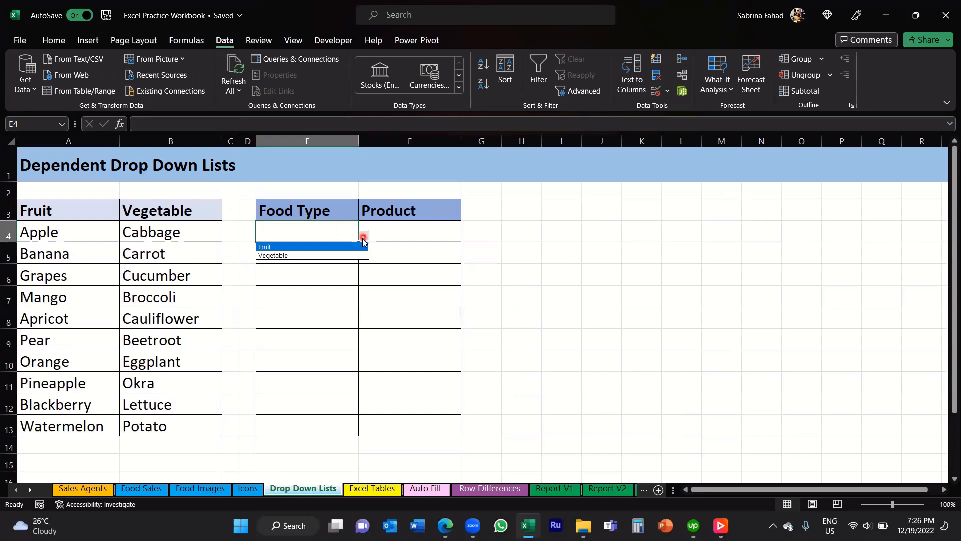
left_click(278, 247)
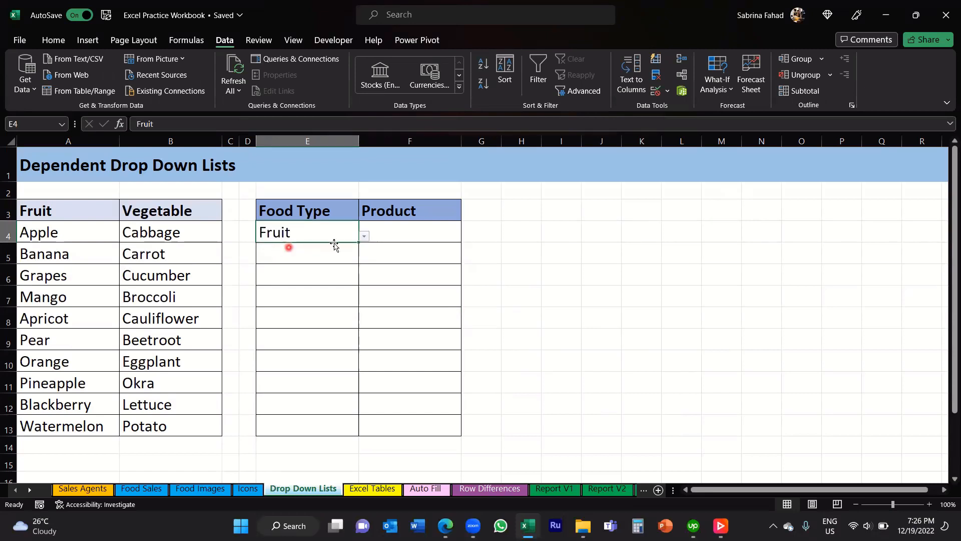
left_click(448, 231)
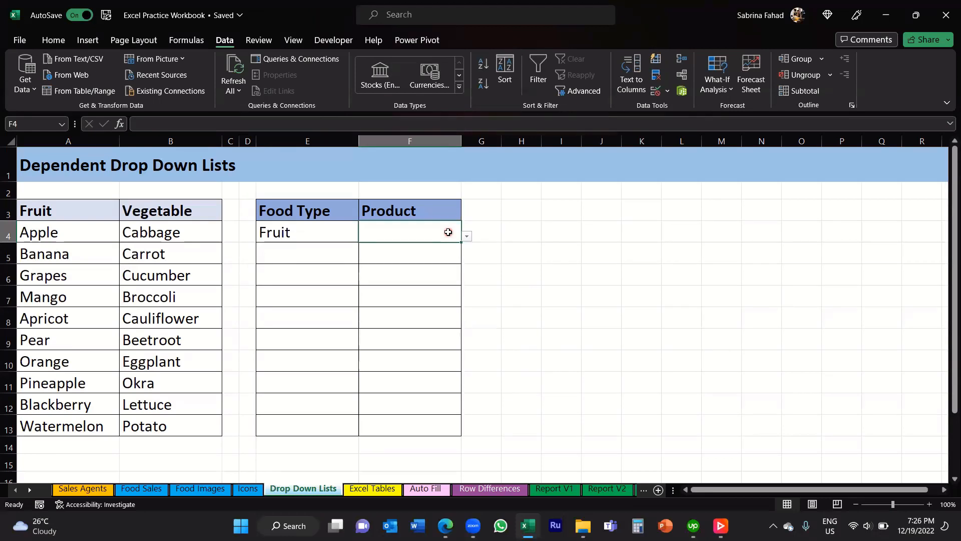
left_click(464, 238)
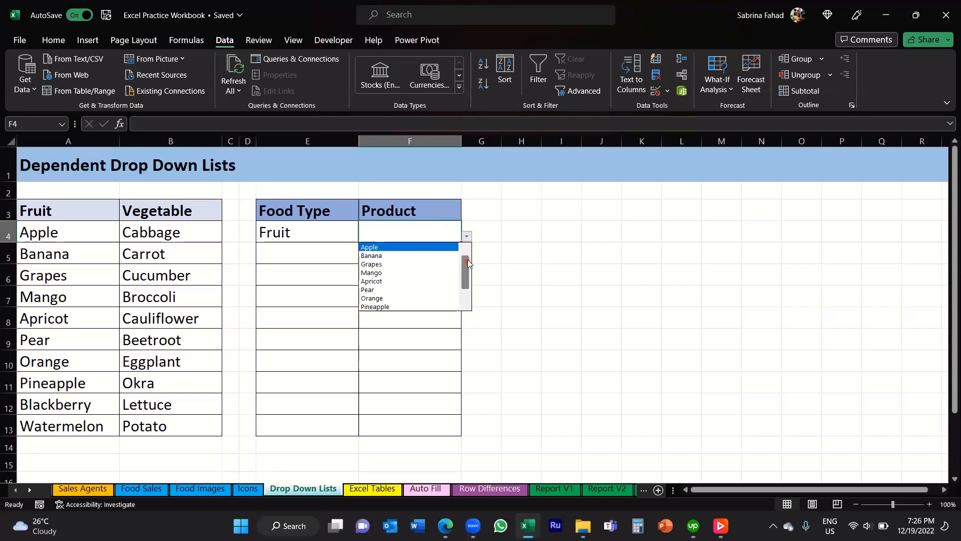
left_click(415, 247)
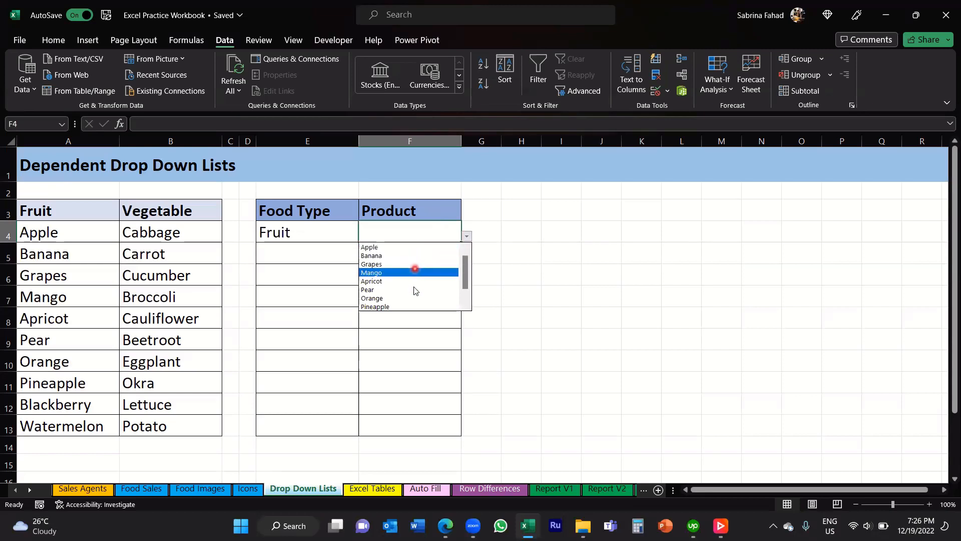
left_click(413, 307)
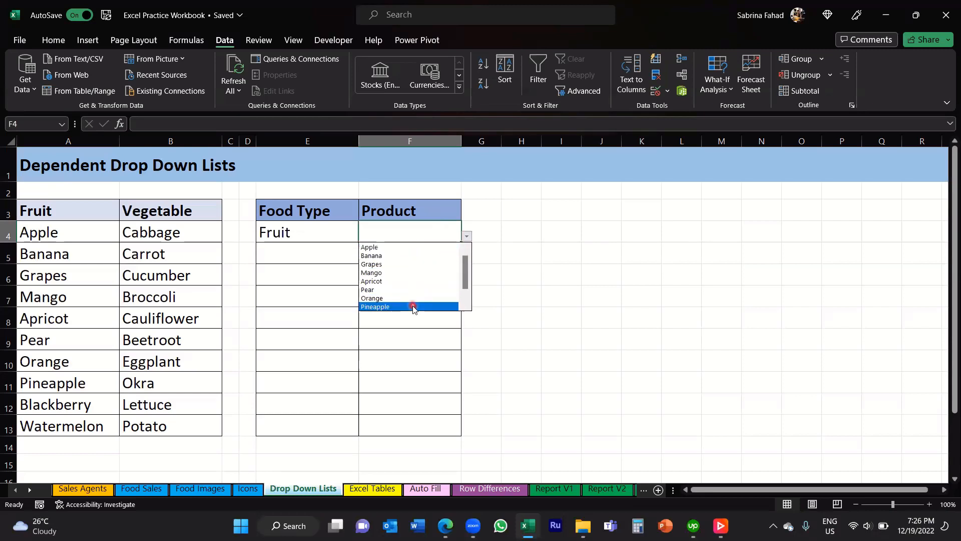
left_click(468, 303)
left_click(468, 303)
left_click_drag(468, 303, 466, 243)
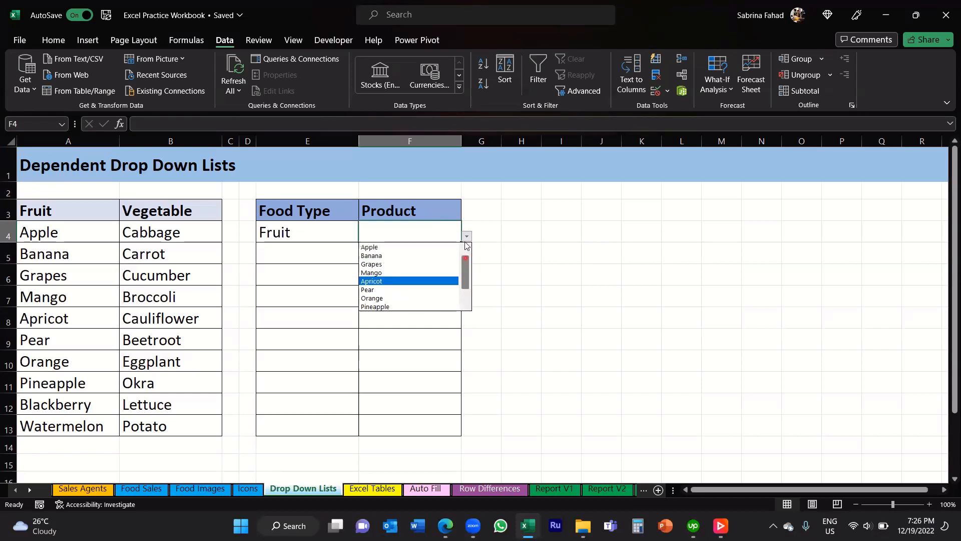
- Change the food type in E4 to Vegetable and check the product choices offered in F4 without picking one
left_click(333, 232)
left_click(362, 236)
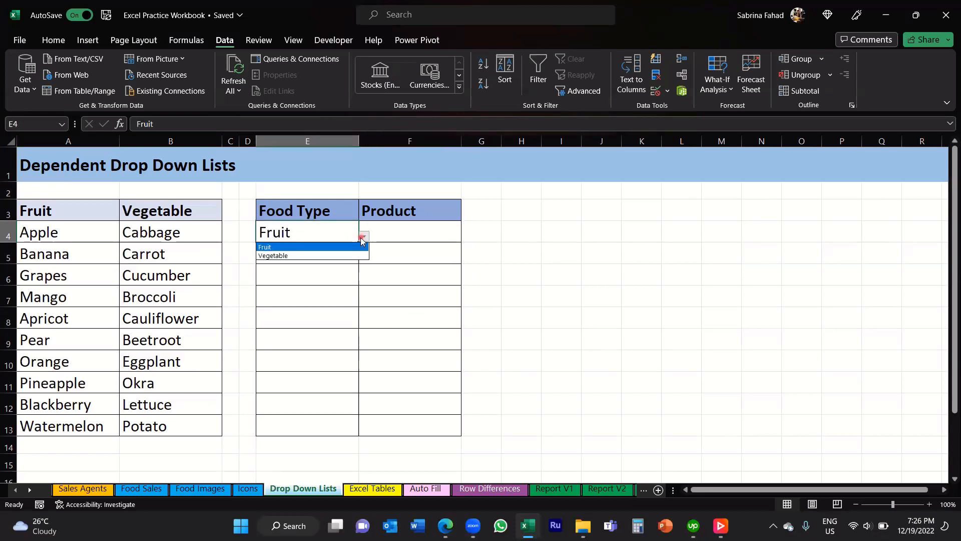
left_click(354, 255)
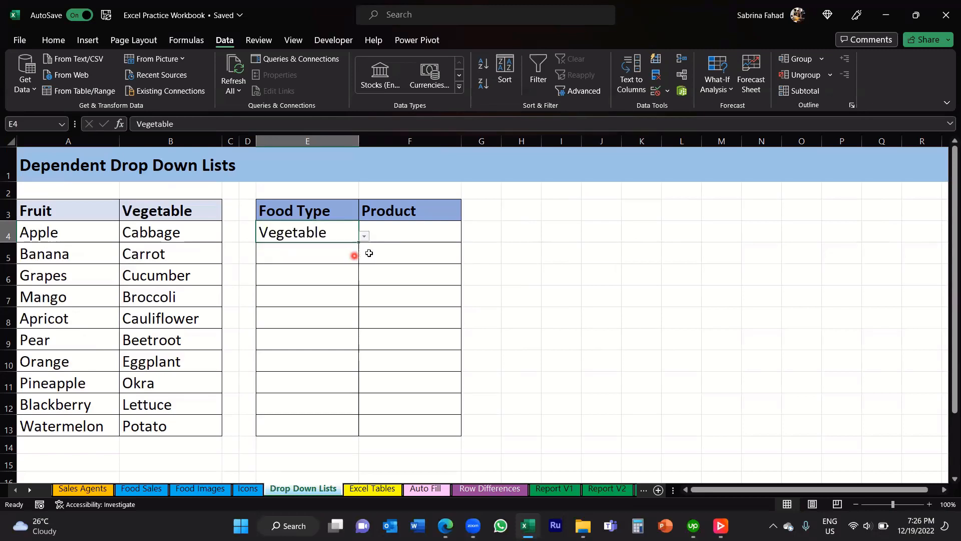
left_click(447, 228)
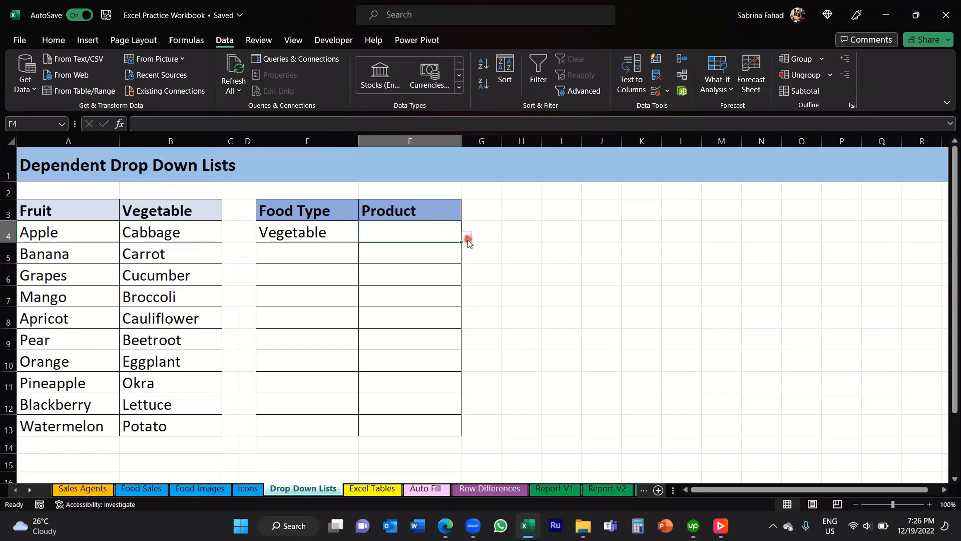
left_click(467, 238)
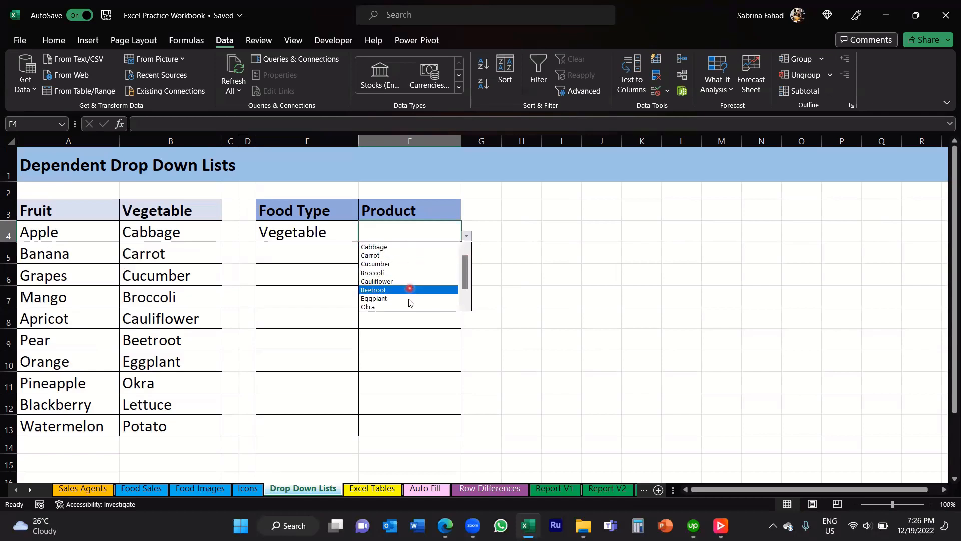
left_click(444, 230)
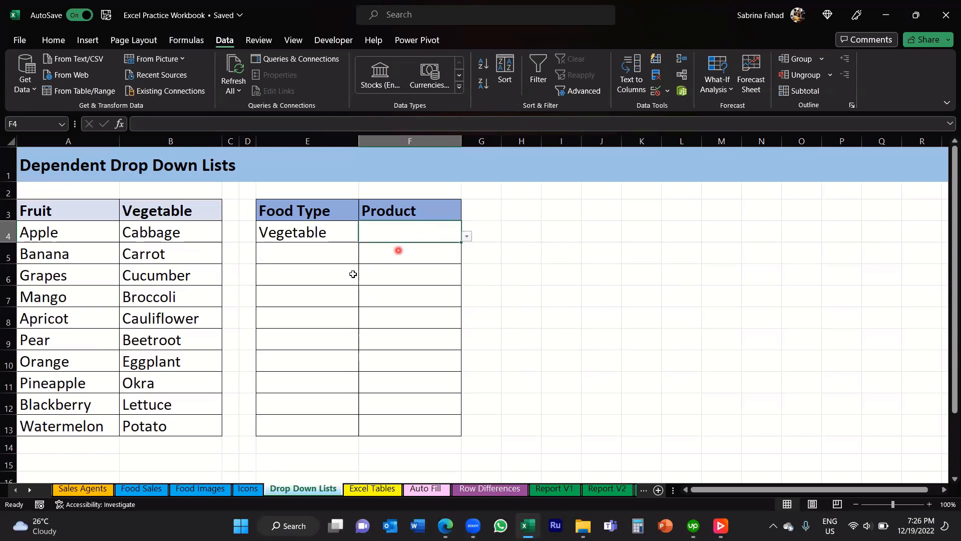